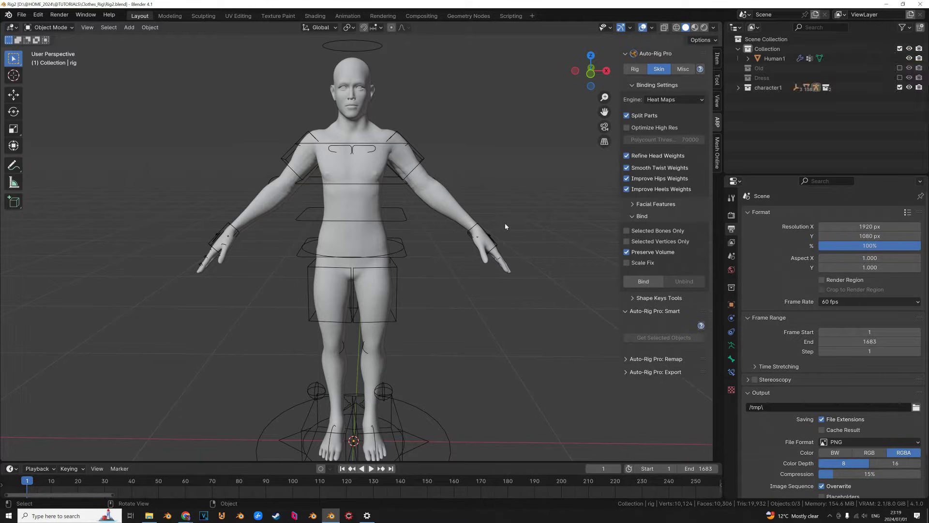
# Enable the Dress collection and select the girl's sailor outfit on the character.
pyautogui.press('n')
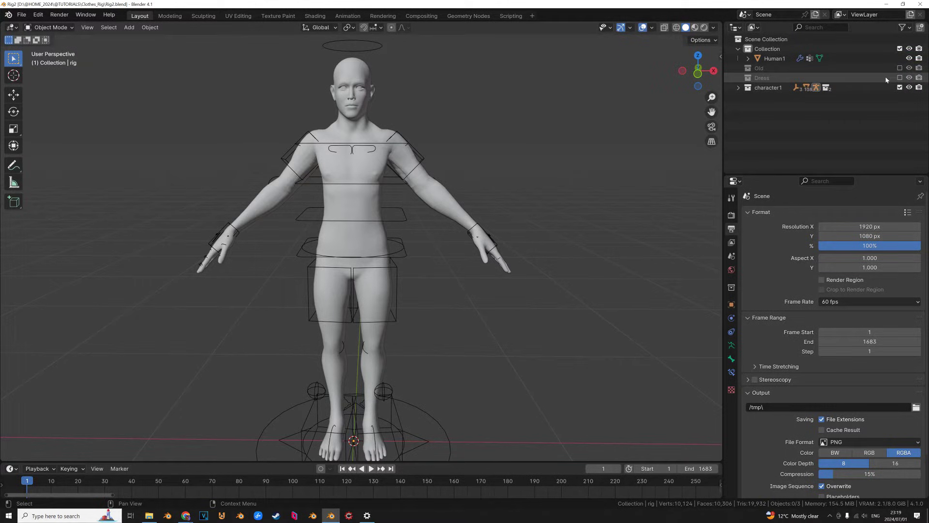
pyautogui.click(900, 78)
pyautogui.moveTo(409, 210); pyautogui.dragTo(469, 288, button='middle')
pyautogui.scroll(3, 469, 289)
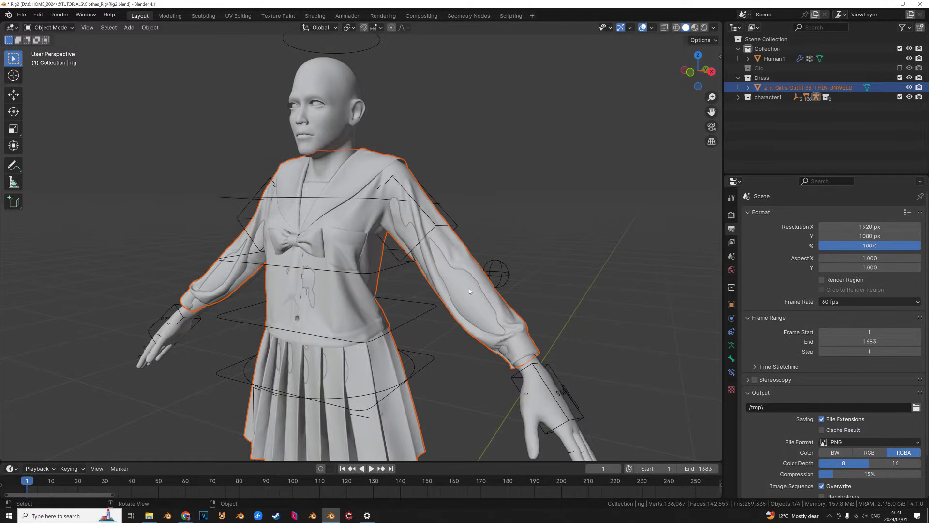
pyautogui.click(466, 289)
pyautogui.press('g')
pyautogui.rightClick(437, 297)
pyautogui.click(460, 261)
# Examine how the outfit fits the body from the front, back and sides, especially the sleeves and torso.
pyautogui.scroll(-3, 460, 260)
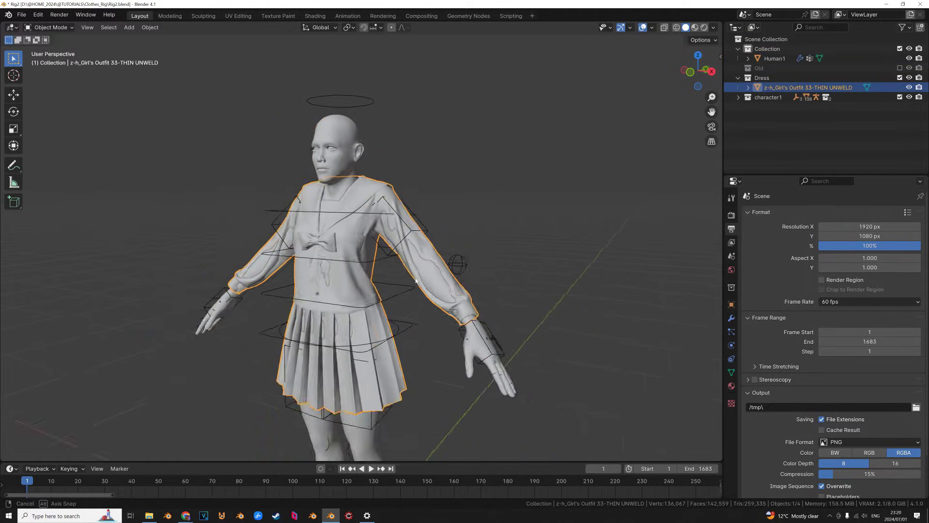
pyautogui.scroll(3, 473, 283)
pyautogui.moveTo(429, 273); pyautogui.dragTo(378, 205, button='middle')
pyautogui.scroll(3, 378, 206)
pyautogui.scroll(2, 419, 171)
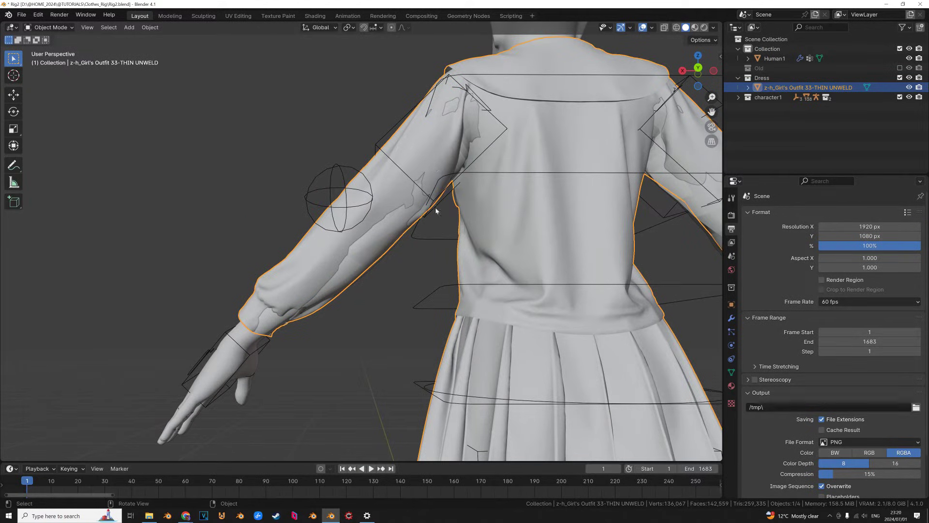
pyautogui.moveTo(437, 211)
pyautogui.mouseDown(button='middle')
pyautogui.moveTo(413, 239)
pyautogui.moveTo(513, 235)
pyautogui.moveTo(455, 257)
pyautogui.moveTo(368, 232)
pyautogui.mouseUp(button='middle')
pyautogui.click(48, 27)
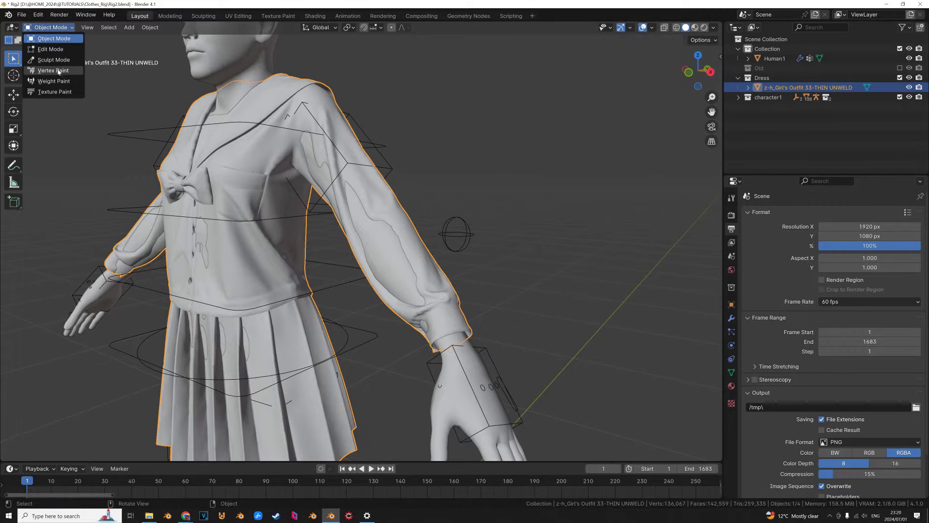
pyautogui.moveTo(371, 194); pyautogui.dragTo(542, 211, button='middle')
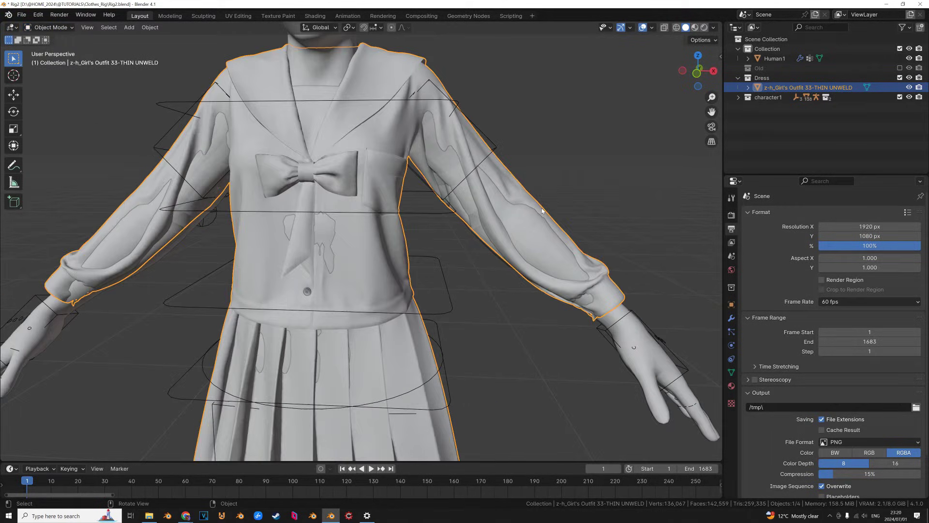
pyautogui.scroll(-1, 528, 211)
pyautogui.scroll(-1, 467, 219)
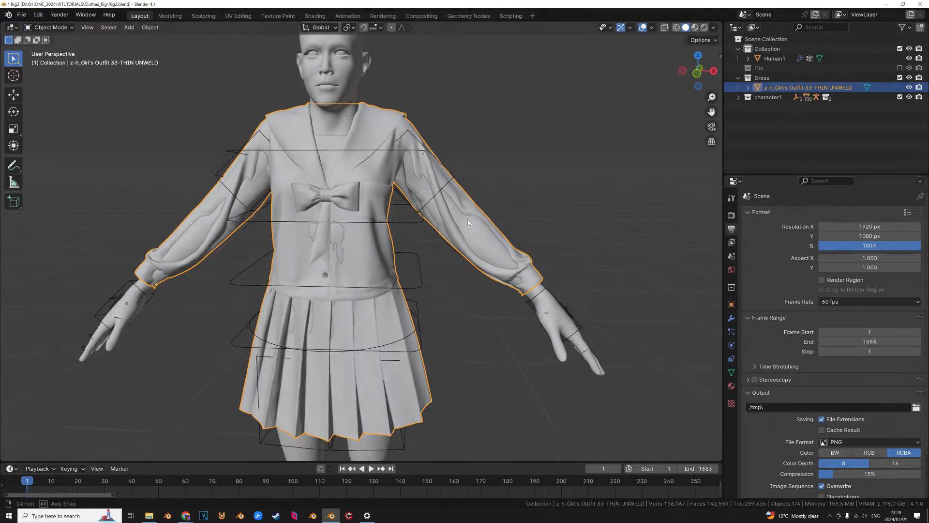
pyautogui.scroll(2, 499, 219)
pyautogui.moveTo(515, 218); pyautogui.dragTo(505, 201, button='middle')
pyautogui.scroll(-3, 505, 201)
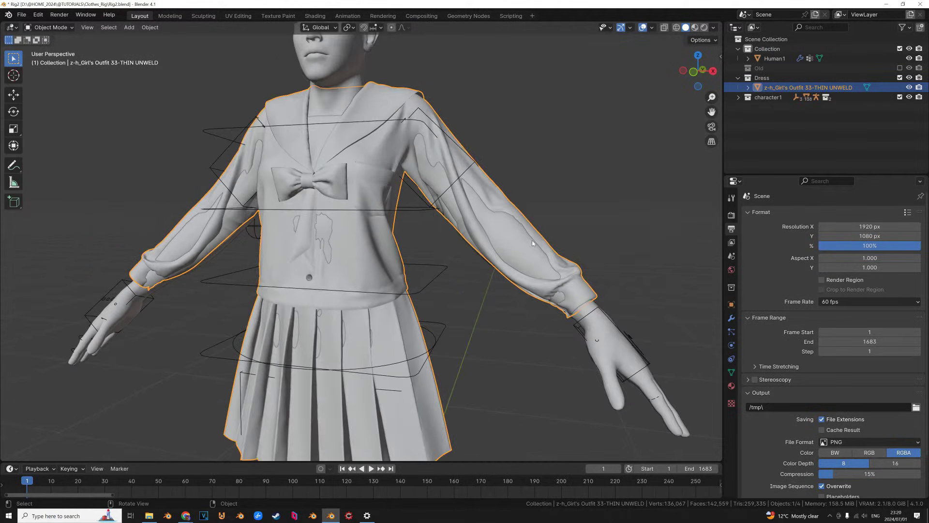
pyautogui.scroll(2, 532, 240)
# Hide the outfit and parent the Human1 body to the rig with automatic weights.
pyautogui.press('h')
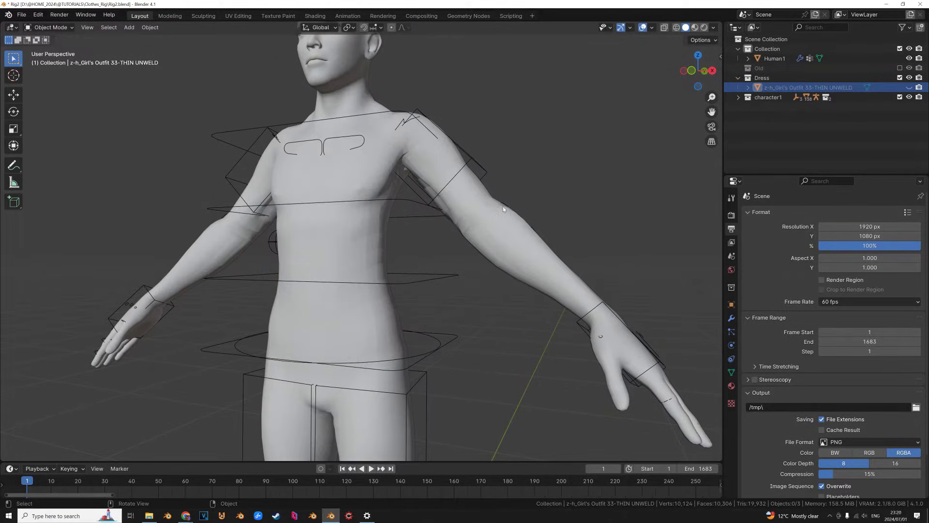
pyautogui.click(492, 212)
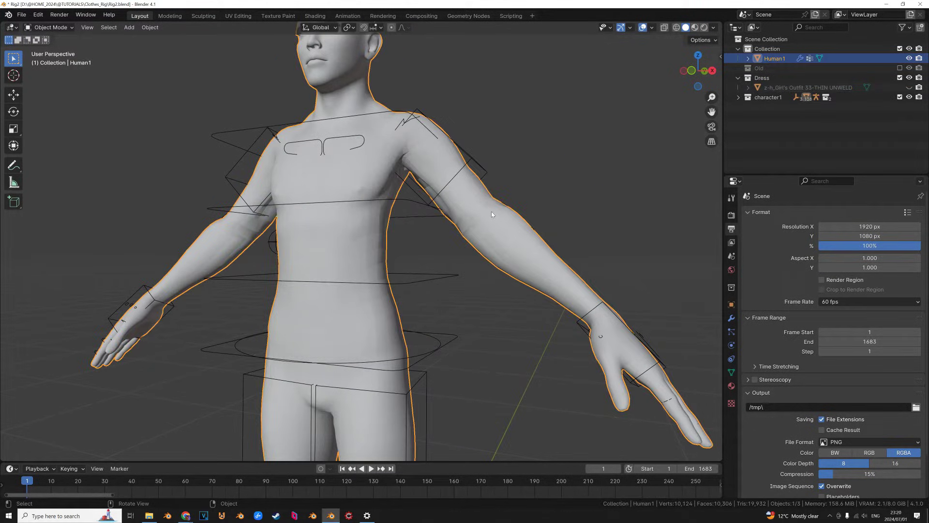
pyautogui.keyDown('shift'); pyautogui.click(481, 168); pyautogui.keyUp('shift')
pyautogui.press('n')
pyautogui.press('n')
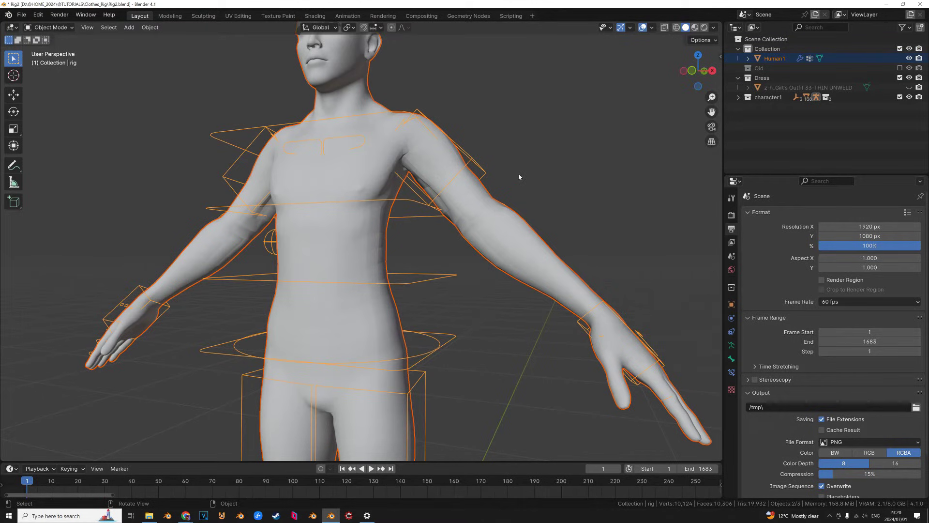
pyautogui.press('n')
pyautogui.press('n')
pyautogui.hotkey('ctrl', 'p')
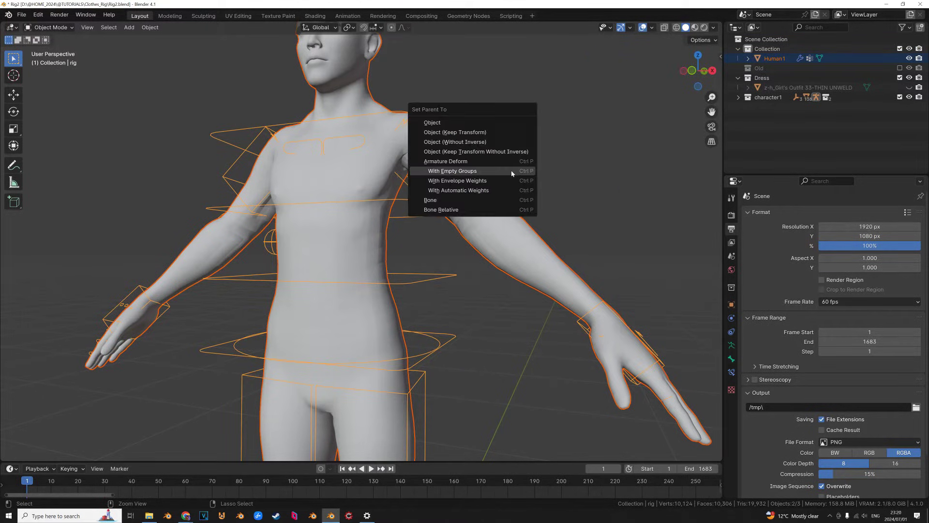
pyautogui.click(466, 193)
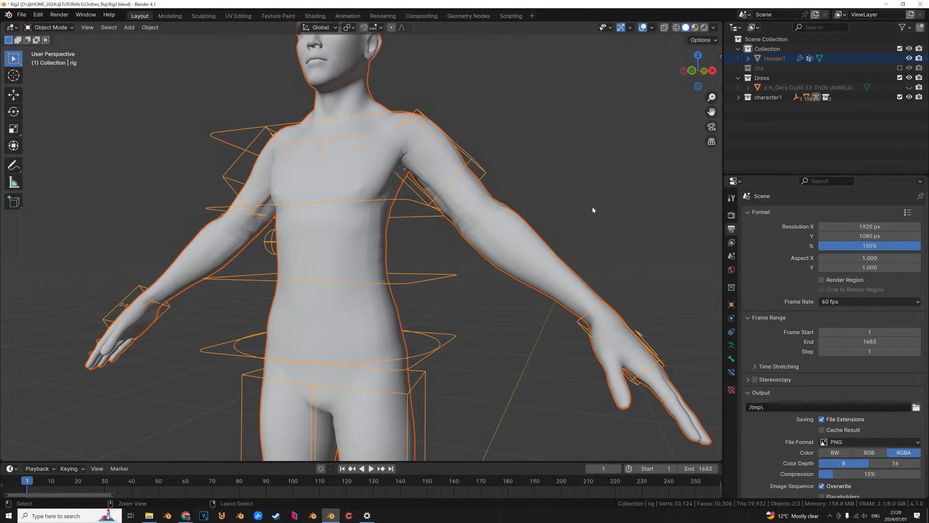
# Bind the Human1 body to the rig with Auto-Rig Pro, using the Heat Maps engine.
pyautogui.press('n')
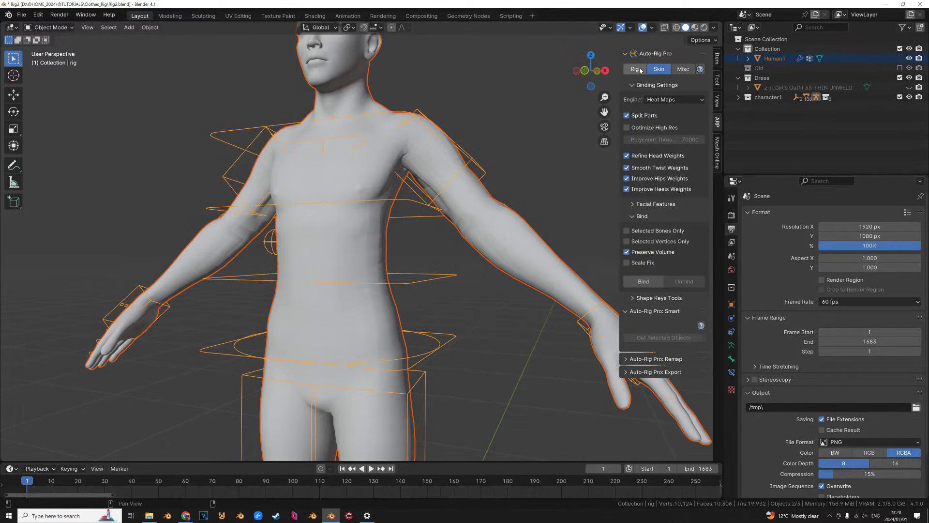
pyautogui.click(642, 283)
pyautogui.moveTo(511, 154); pyautogui.dragTo(521, 161, button='middle')
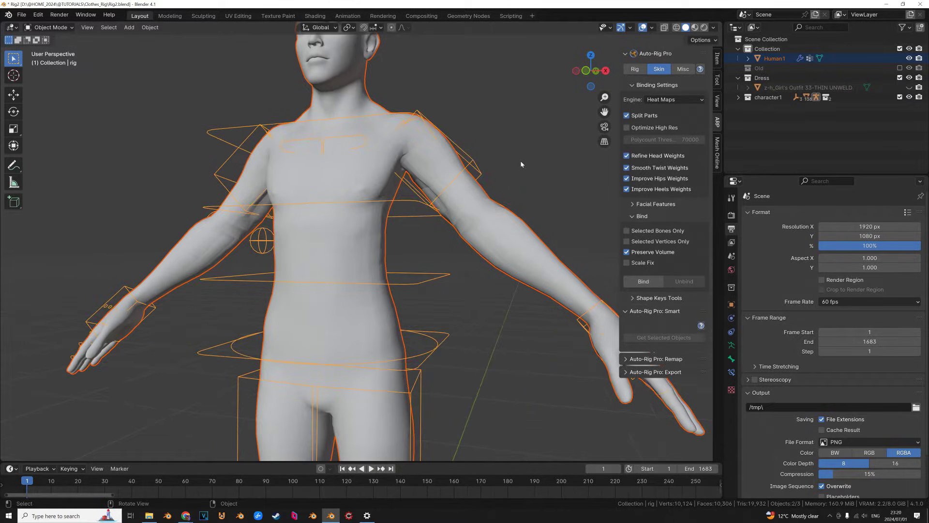
pyautogui.press('n')
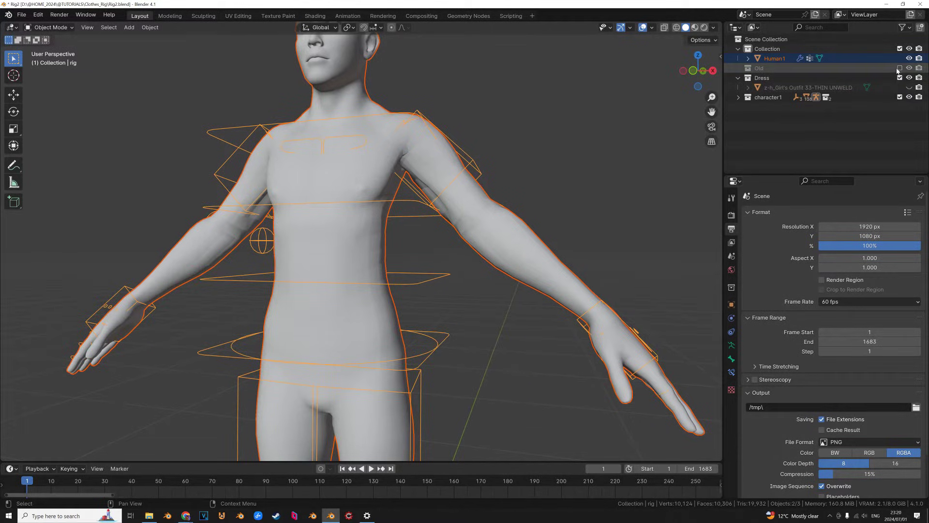
# Unhide the outfit and parent it to the rig with automatic weights.
pyautogui.click(909, 88)
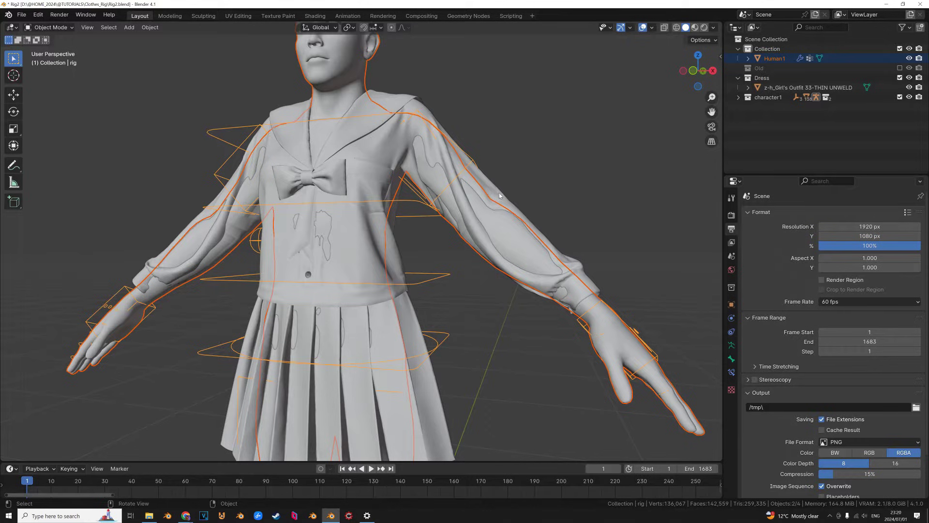
pyautogui.click(586, 290)
pyautogui.keyDown('shift'); pyautogui.click(602, 304); pyautogui.keyUp('shift')
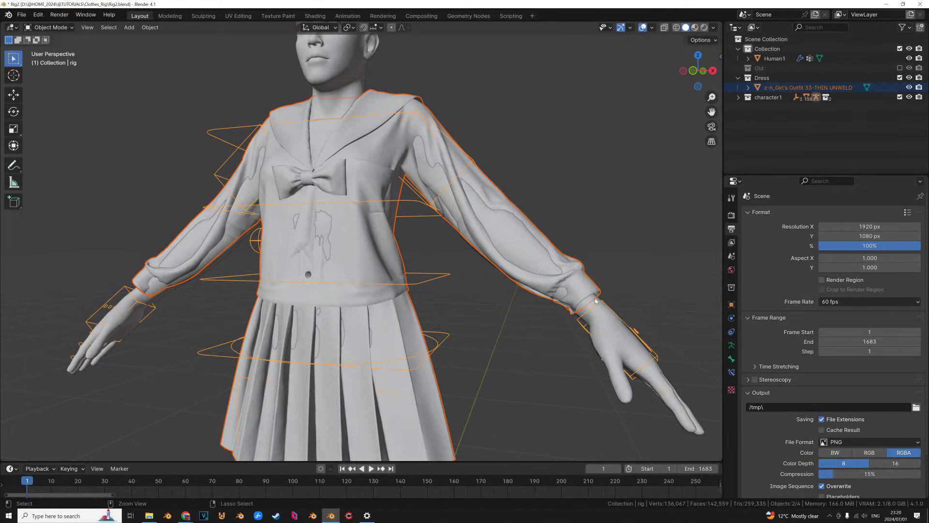
pyautogui.hotkey('ctrl', 'p')
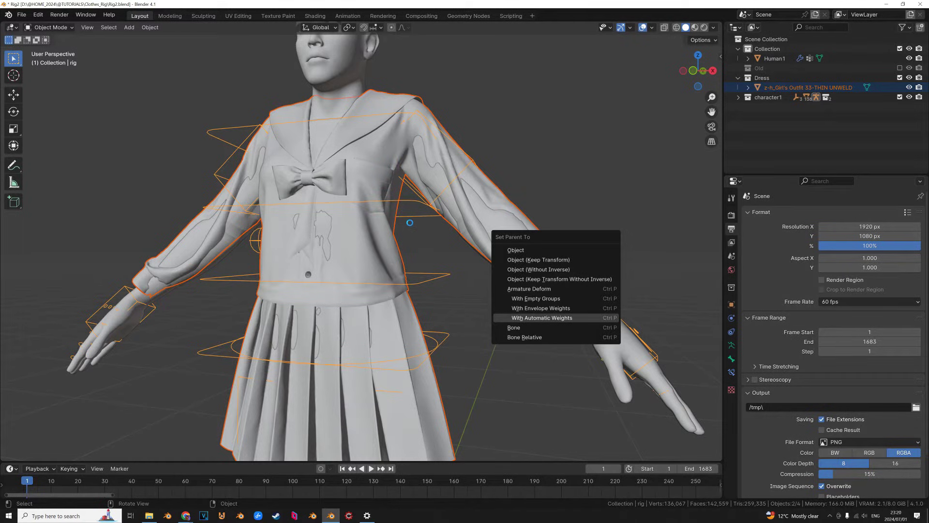
pyautogui.click(557, 318)
# Test the outfit's deformation in Pose Mode with a trial move of the left hand control and rotation of the lower spine control.
pyautogui.click(607, 305)
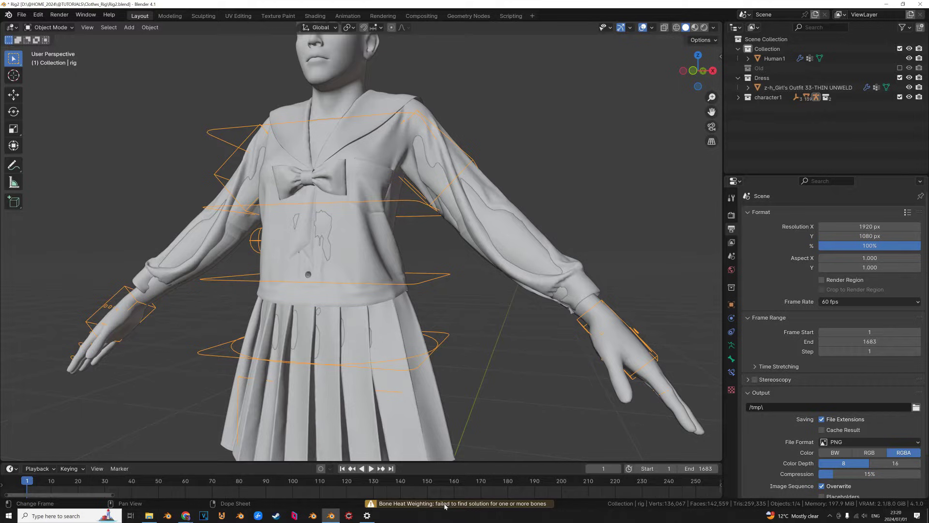
pyautogui.hotkey('ctrl', 'Tab')
pyautogui.click(606, 302)
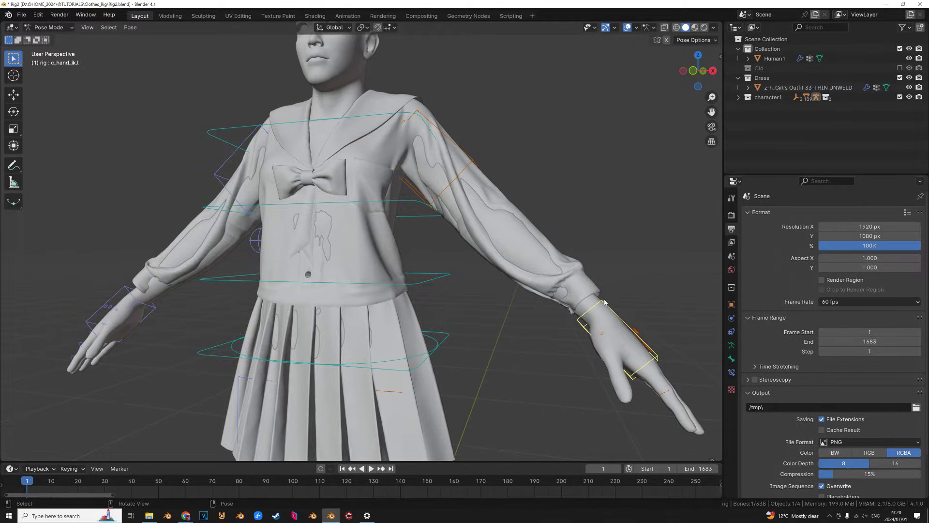
pyautogui.press('g')
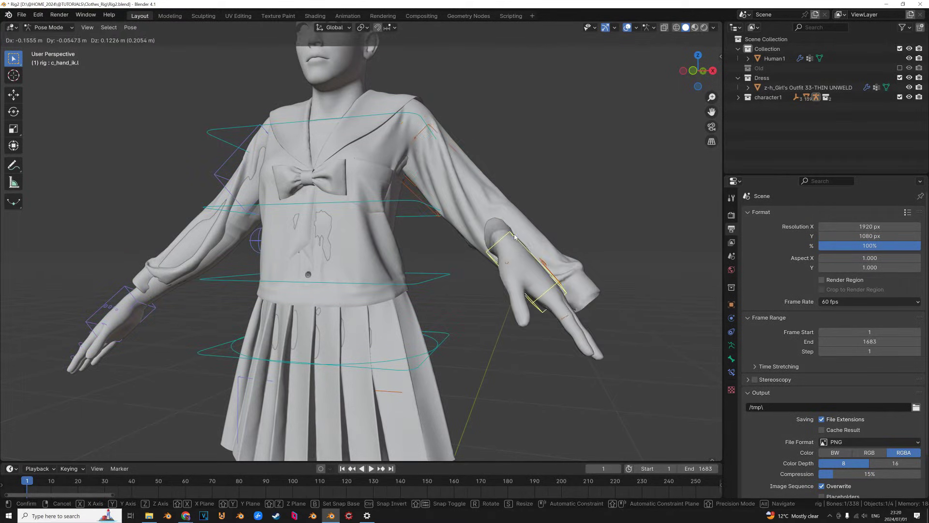
pyautogui.rightClick(515, 237)
pyautogui.click(438, 279)
pyautogui.press('r')
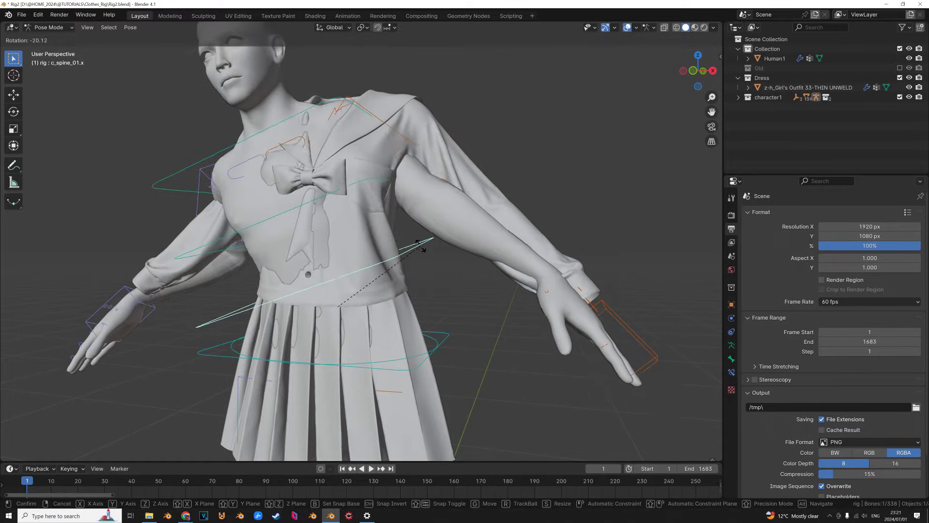
pyautogui.rightClick(445, 329)
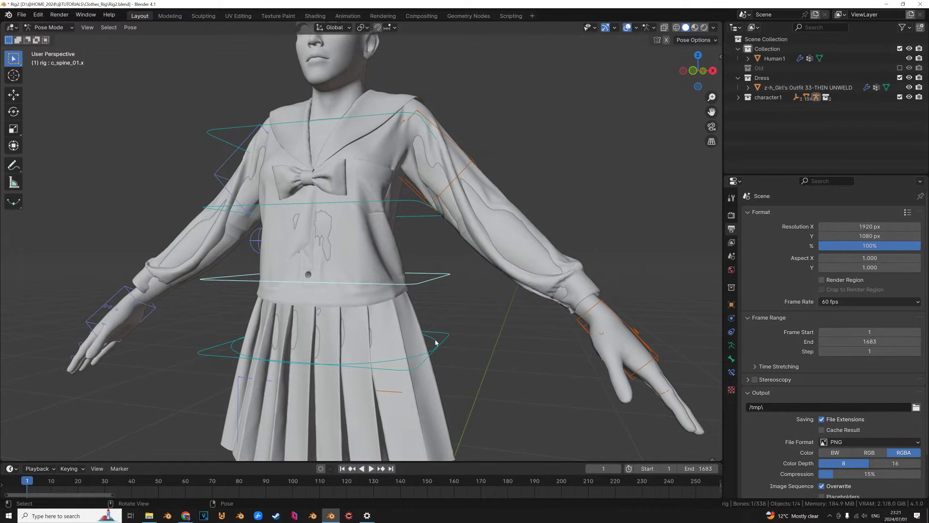
pyautogui.hotkey('ctrl', 'Tab')
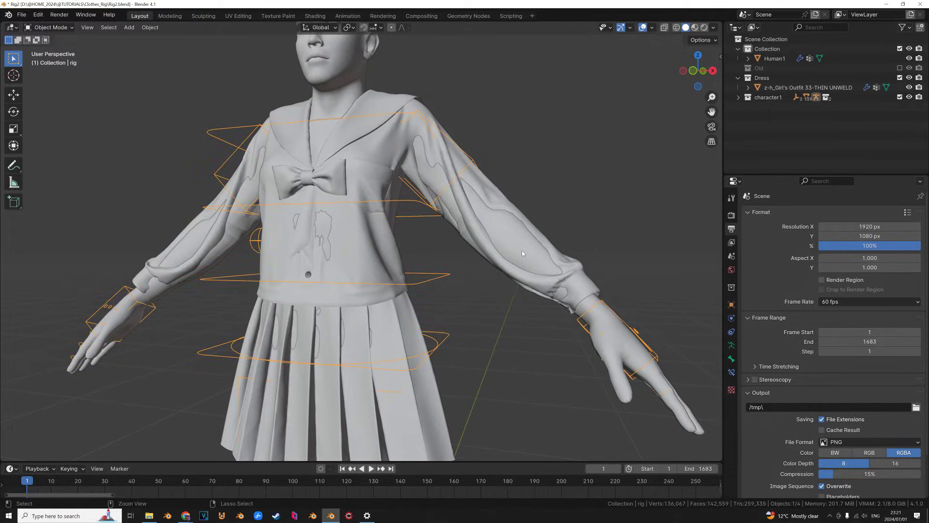
# Bind the outfit to the rig with Auto-Rig Pro, using the Heat Maps engine with Preserve Volume and Scale Fix enabled.
pyautogui.click(520, 245)
pyautogui.click(546, 241)
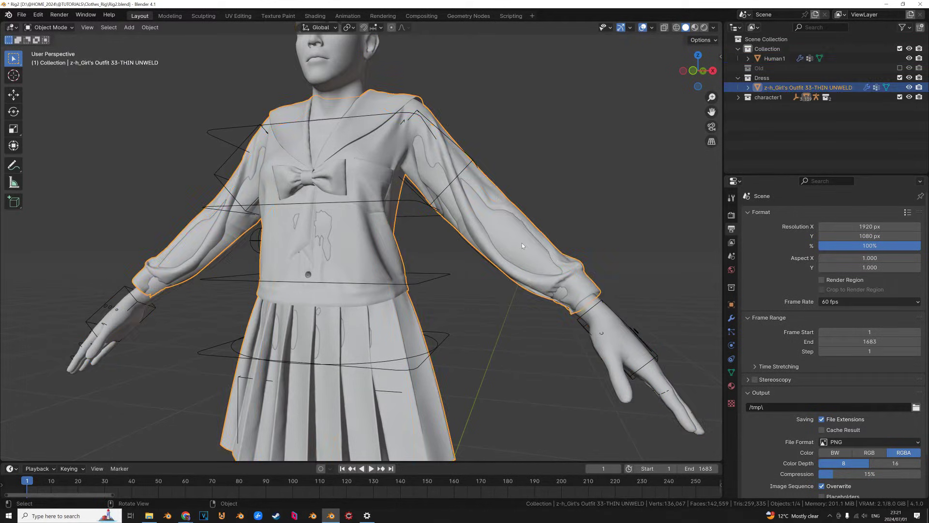
pyautogui.click(589, 318)
pyautogui.click(600, 305)
pyautogui.keyDown('shift'); pyautogui.click(603, 302); pyautogui.keyUp('shift')
pyautogui.press('n')
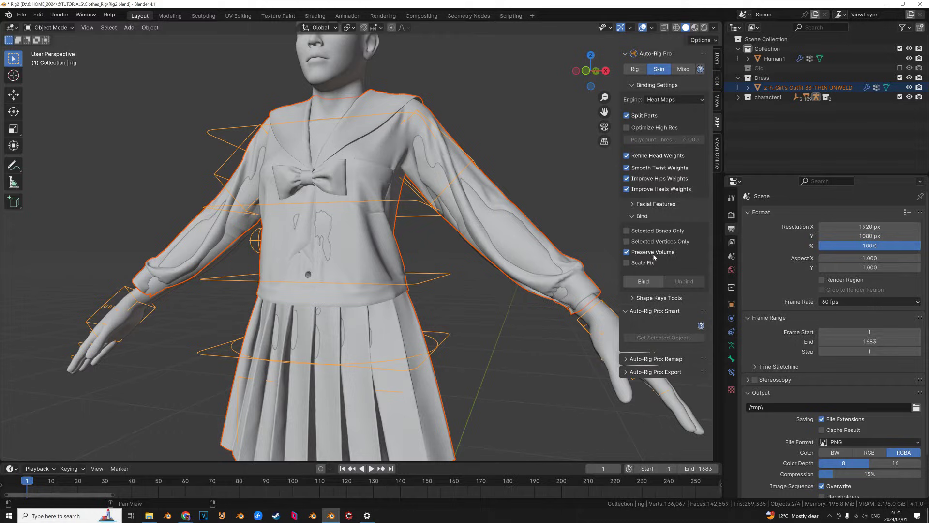
pyautogui.click(649, 282)
pyautogui.click(630, 295)
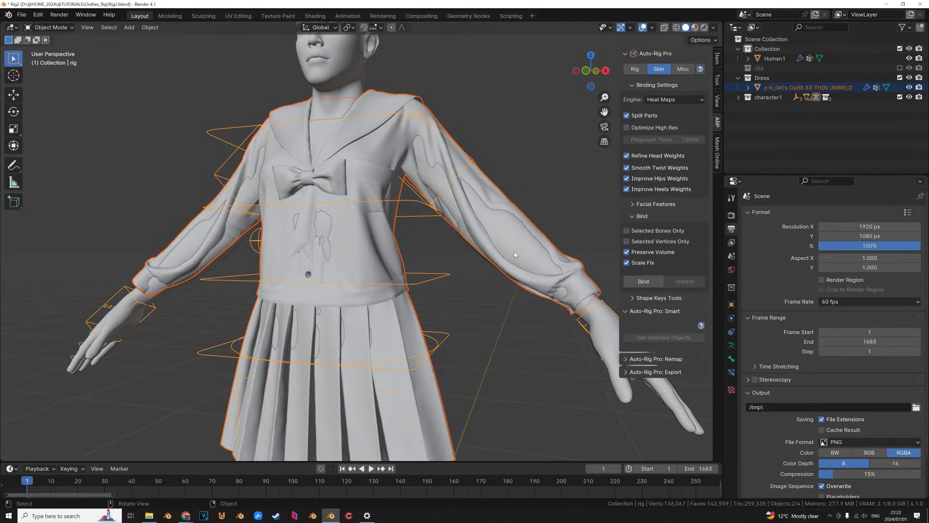
# Check how the bound sleeve deforms in Pose Mode with a trial move of the left hand control.
pyautogui.moveTo(506, 264); pyautogui.dragTo(498, 233, button='middle')
pyautogui.click(553, 294)
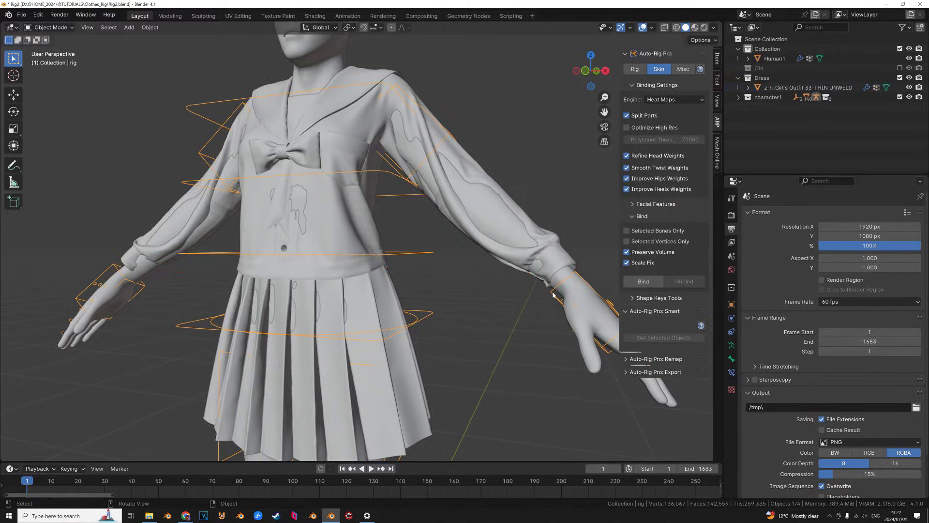
pyautogui.hotkey('ctrl', 'Tab')
pyautogui.click(552, 296)
pyautogui.press('g')
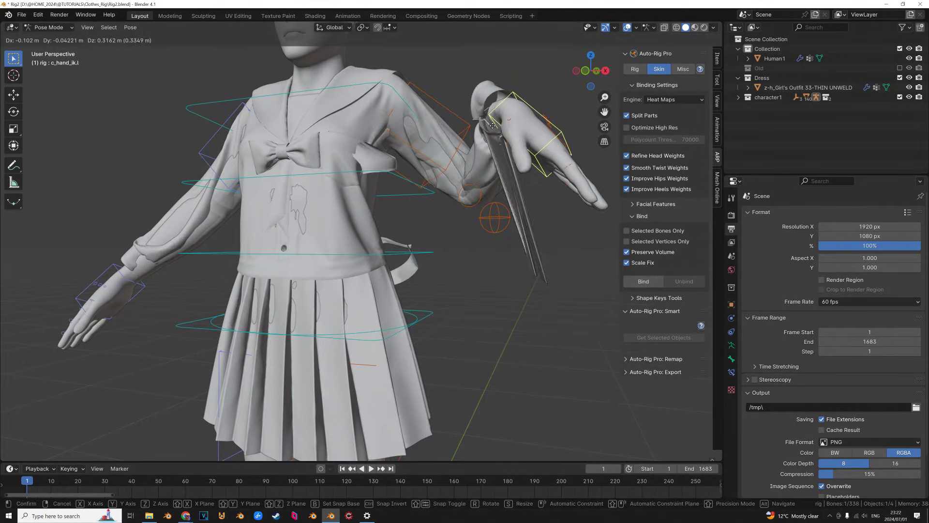
pyautogui.rightClick(390, 165)
# Check how the top and skirt follow the body with trial rotations of the upper spine, root and lower spine controls.
pyautogui.click(390, 172)
pyautogui.press('r')
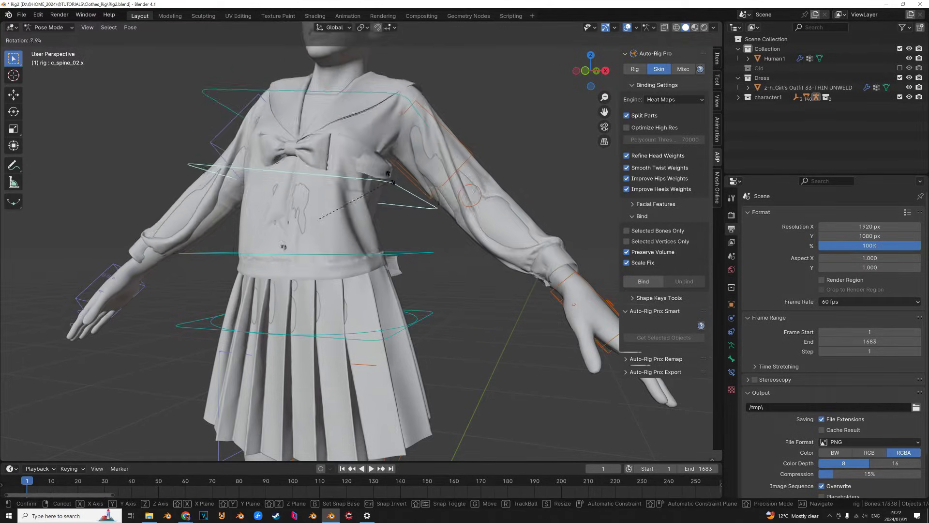
pyautogui.rightClick(411, 257)
pyautogui.click(412, 319)
pyautogui.press('r')
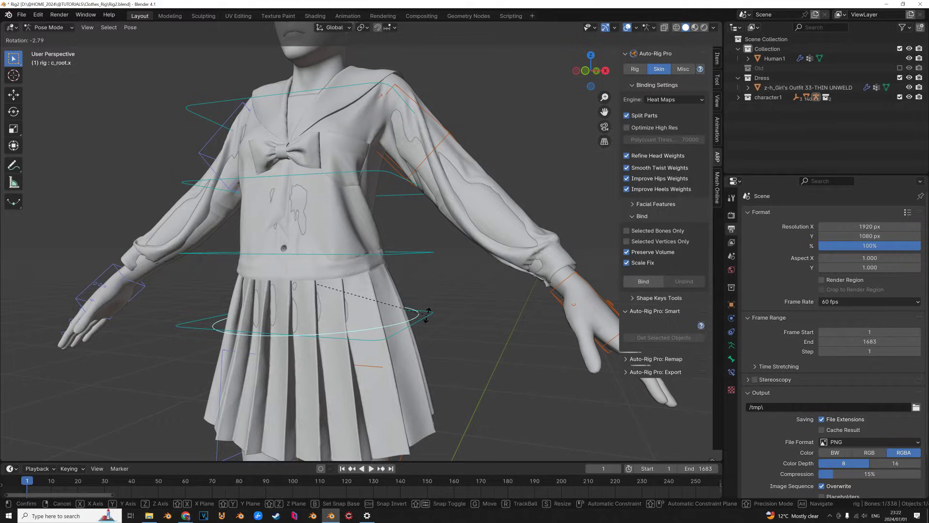
pyautogui.rightClick(405, 287)
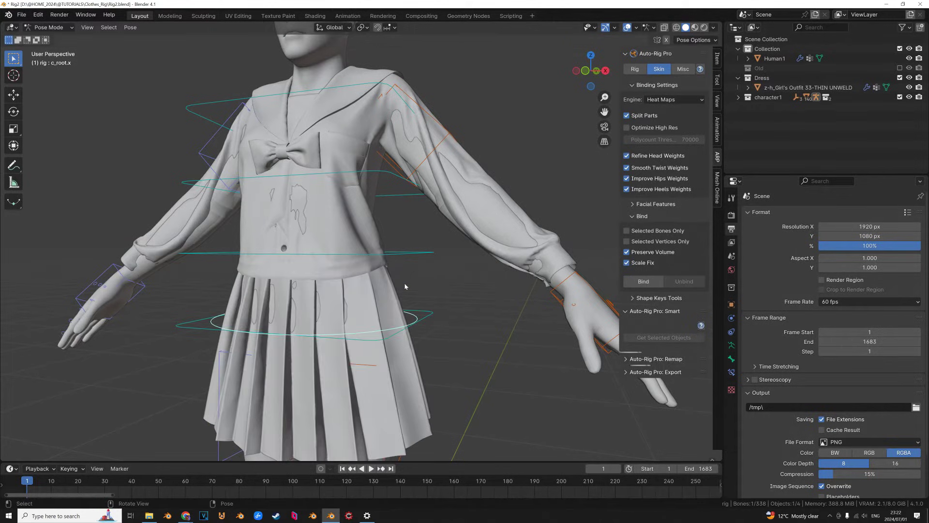
pyautogui.click(410, 256)
pyautogui.press('r')
pyautogui.rightClick(400, 235)
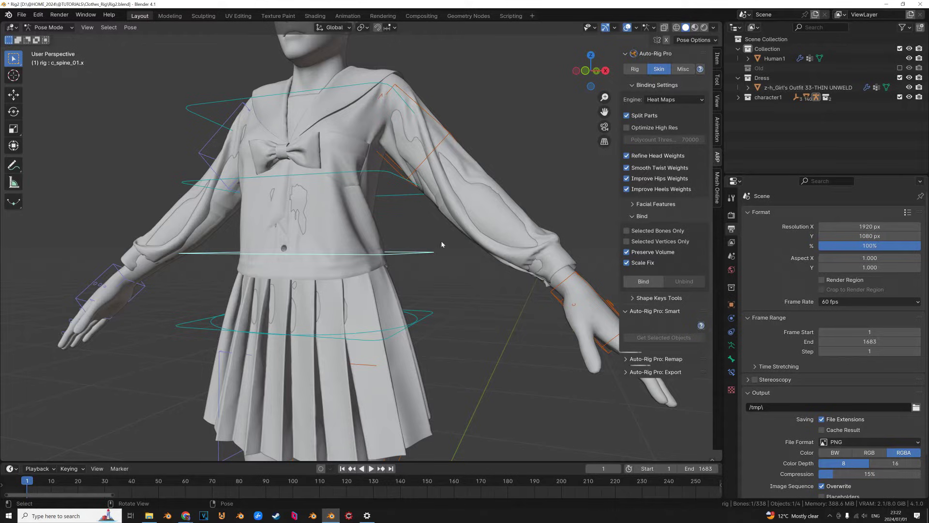
pyautogui.press('n')
pyautogui.hotkey('ctrl', 'Tab')
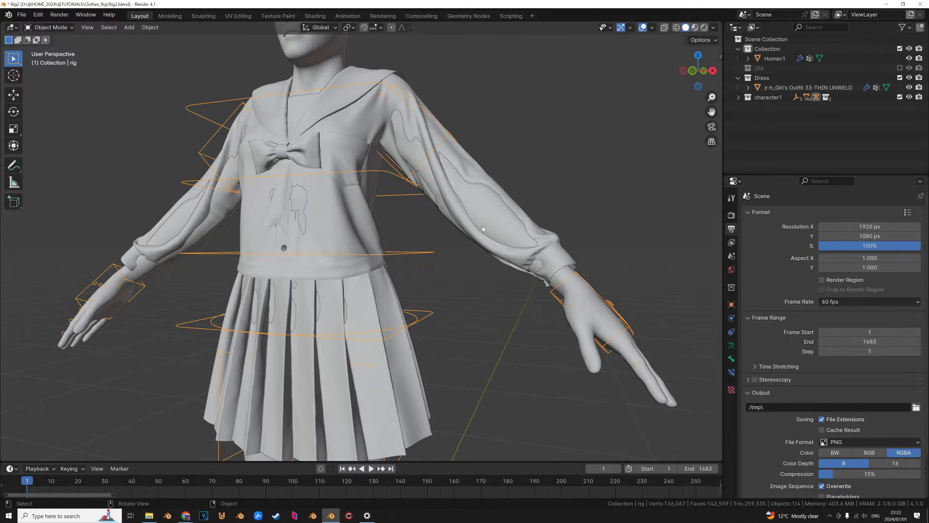
# Delete all vertex groups from the outfit mesh.
pyautogui.scroll(-3, 479, 220)
pyautogui.click(445, 199)
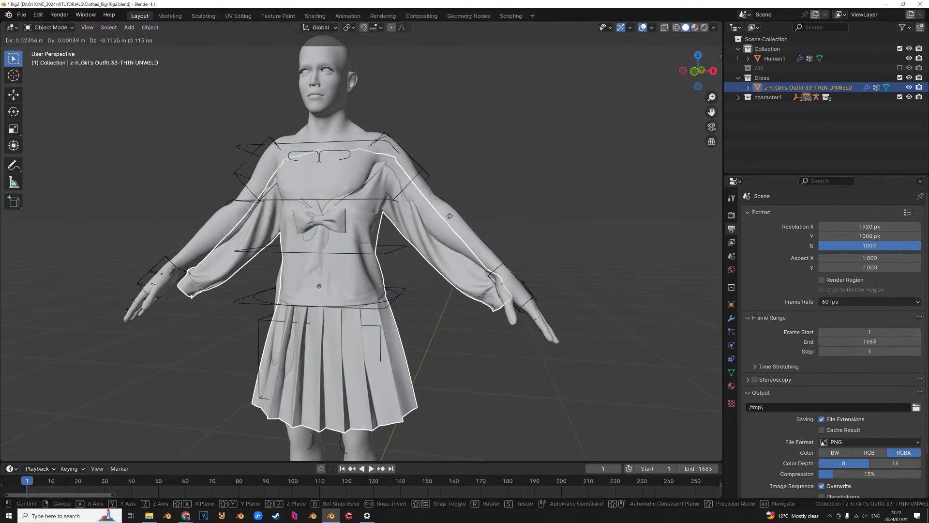
pyautogui.click(730, 373)
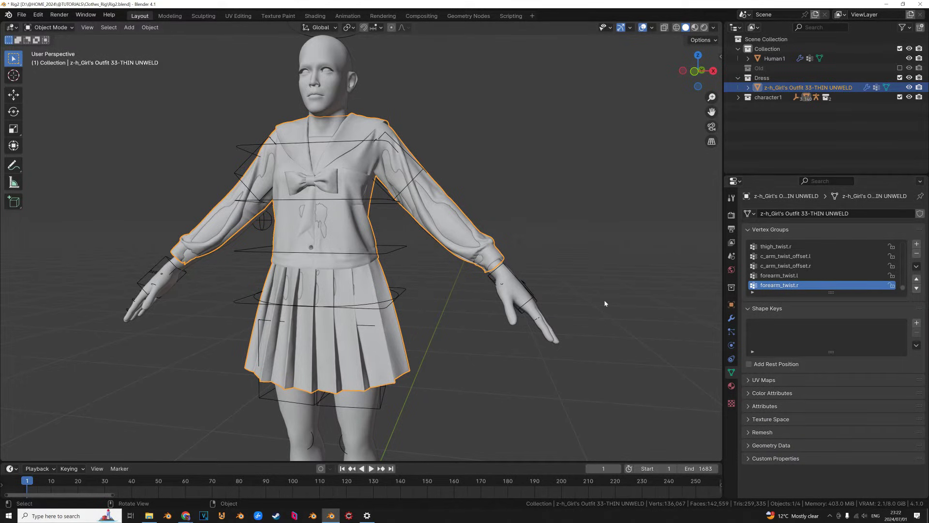
pyautogui.click(916, 267)
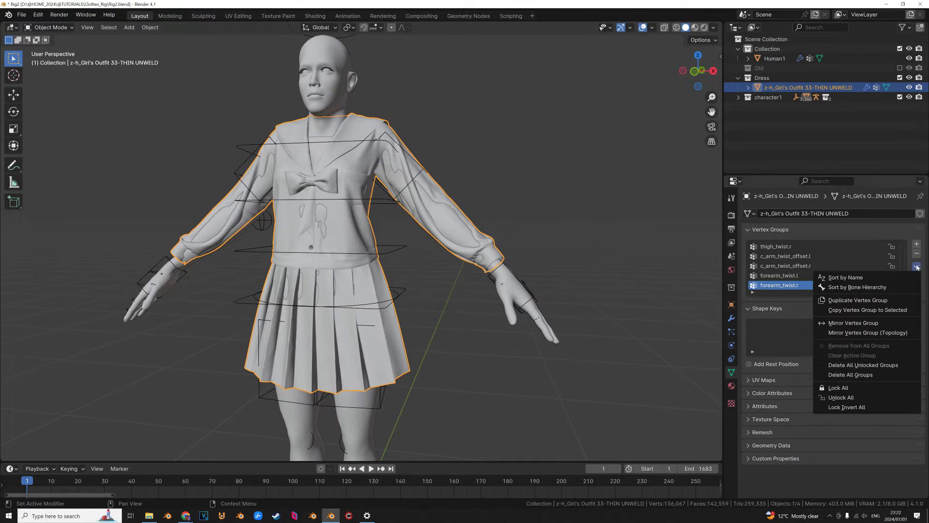
pyautogui.click(849, 374)
# Check in Pose Mode how the outfit without vertex groups responds to a trial move of the left hand control.
pyautogui.scroll(5, 479, 247)
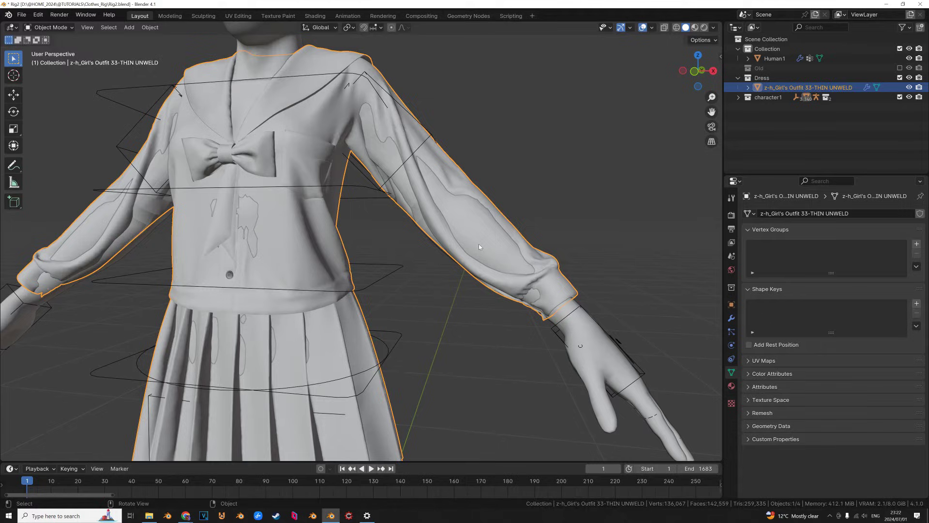
pyautogui.click(579, 313)
pyautogui.hotkey('ctrl', 'Tab')
pyautogui.click(555, 331)
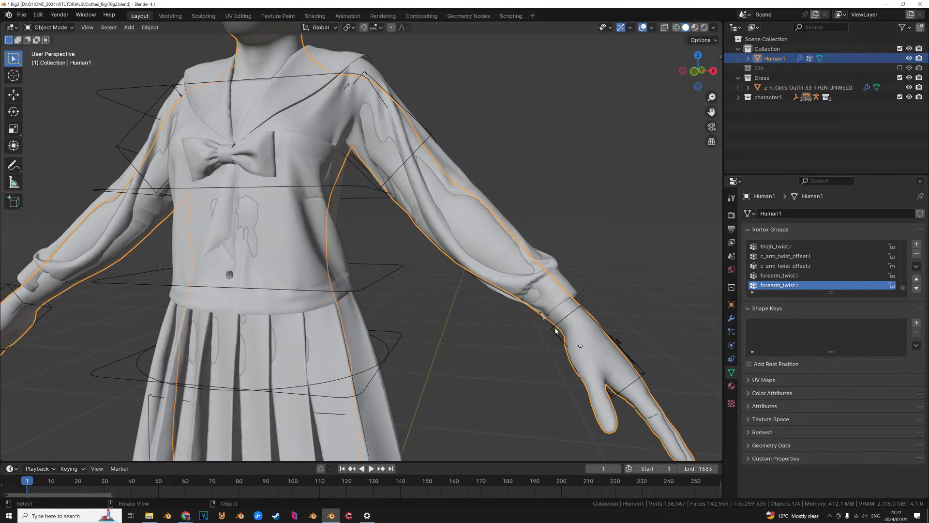
pyautogui.click(555, 331)
pyautogui.hotkey('ctrl', 'Tab')
pyautogui.scroll(-2, 549, 335)
pyautogui.click(548, 333)
pyautogui.press('g')
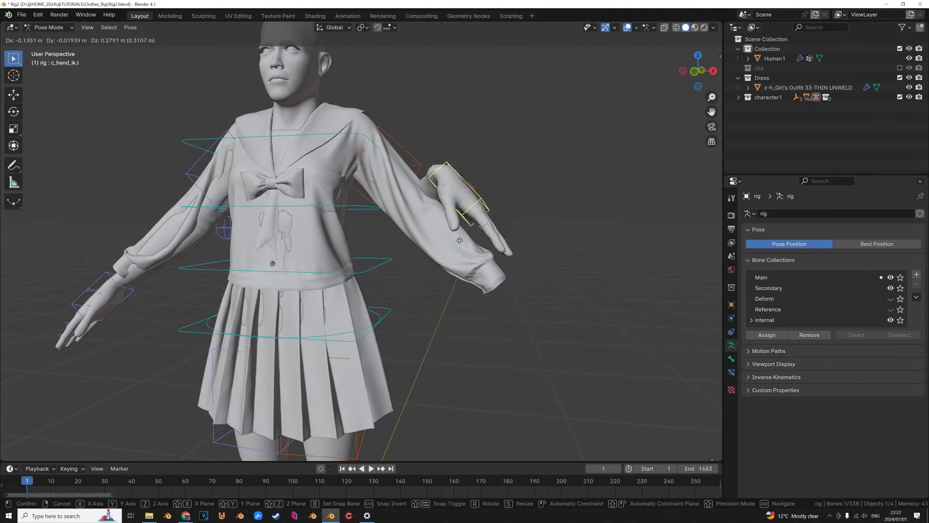
pyautogui.rightClick(471, 258)
pyautogui.hotkey('ctrl', 'Tab')
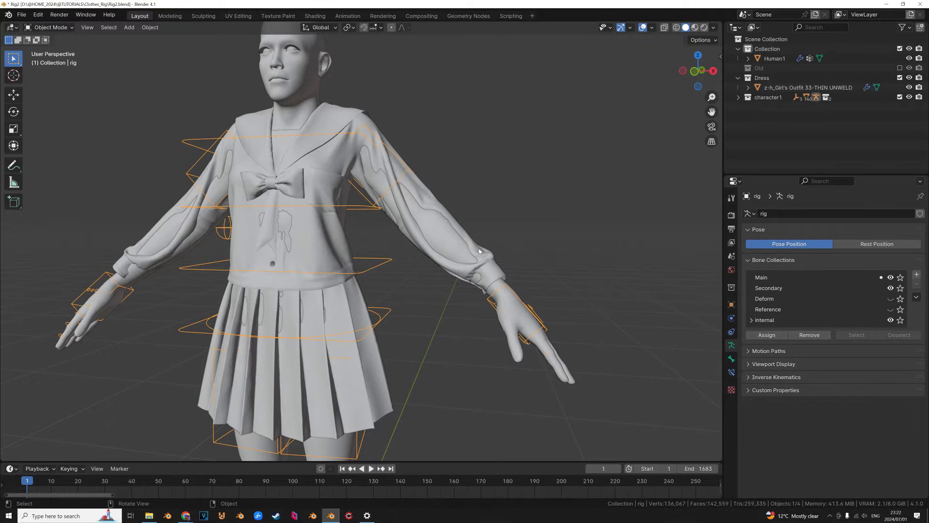
# Transfer weights from the Human1 body to the outfit in Weight Paint mode, with the body as source and the outfit active.
pyautogui.click(475, 255)
pyautogui.click(440, 234)
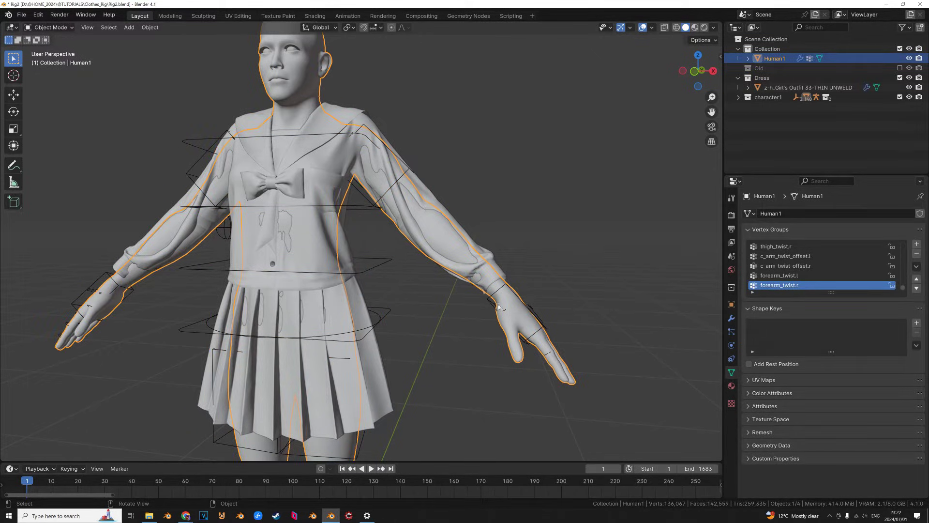
pyautogui.press('shift')
pyautogui.keyDown('shift'); pyautogui.click(434, 200); pyautogui.keyUp('shift')
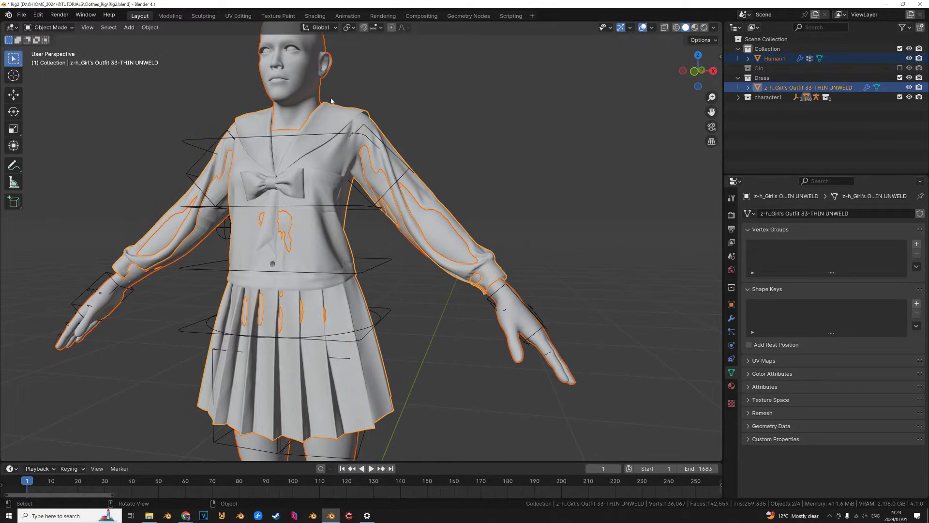
pyautogui.keyDown('shift'); pyautogui.moveTo(386, 225); pyautogui.dragTo(448, 209, button='middle'); pyautogui.keyUp('shift')
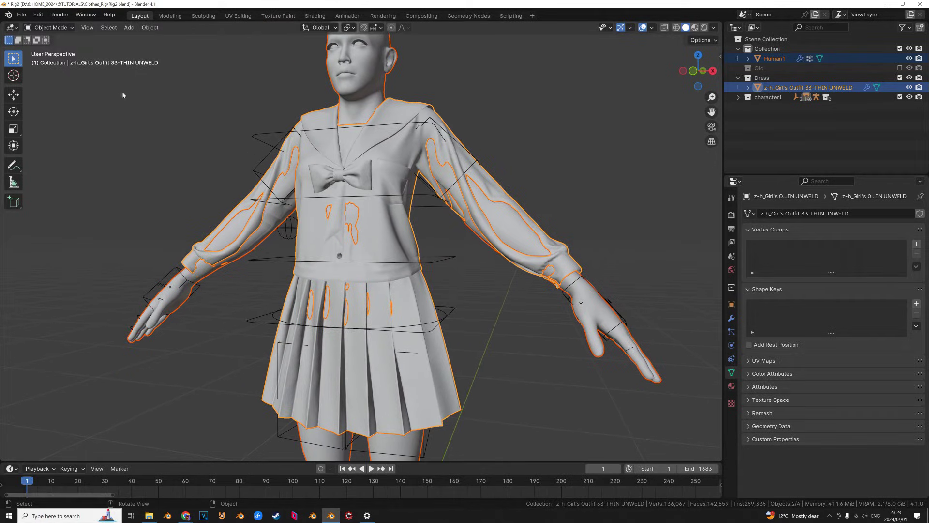
pyautogui.click(53, 27)
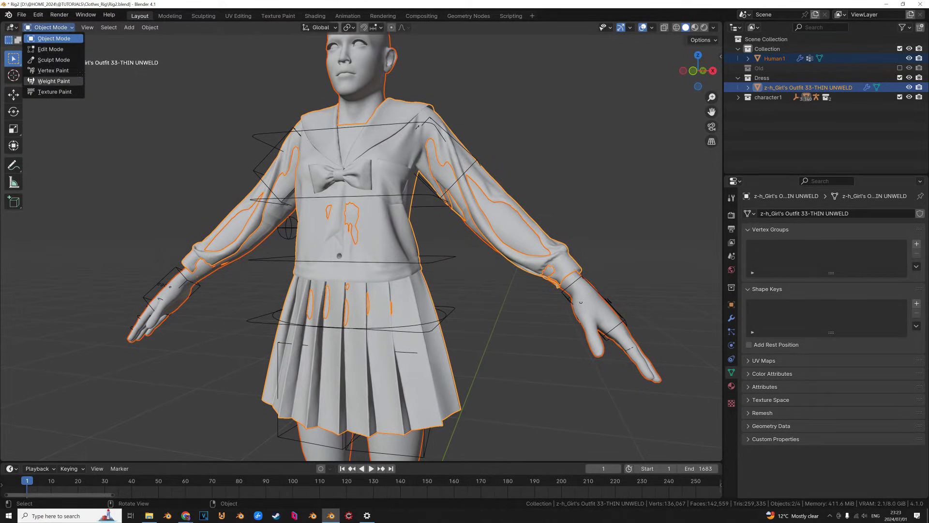
pyautogui.click(53, 81)
pyautogui.click(136, 28)
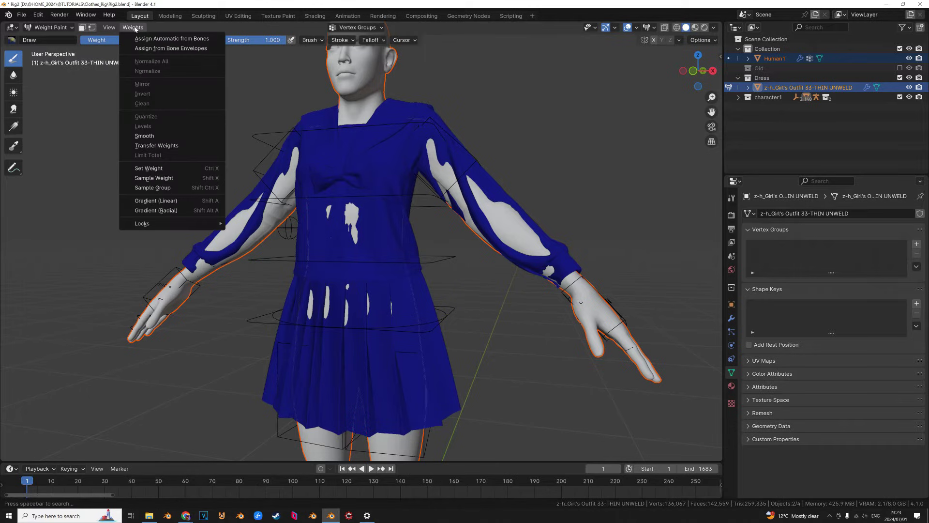
pyautogui.click(170, 145)
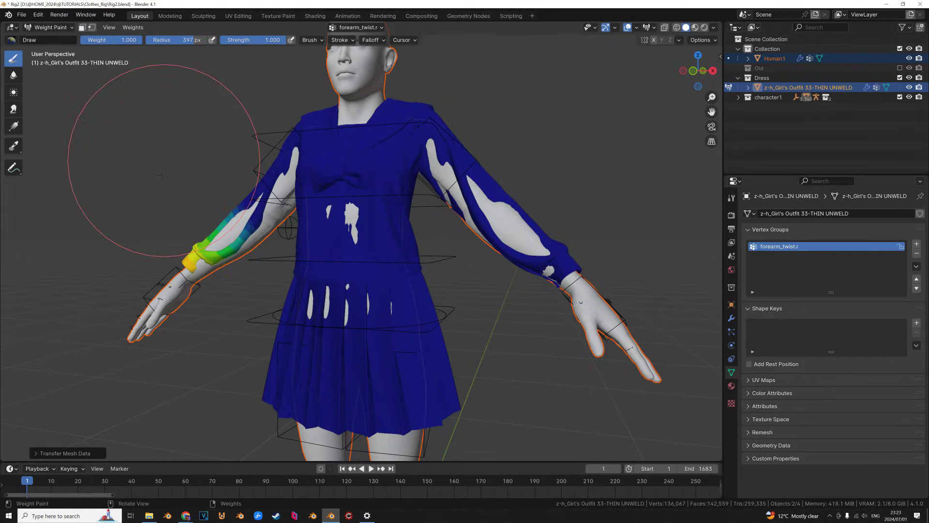
# Set the weight transfer's source layers to By Name and its vertex mapping to Nearest Face Interpolated.
pyautogui.click(47, 454)
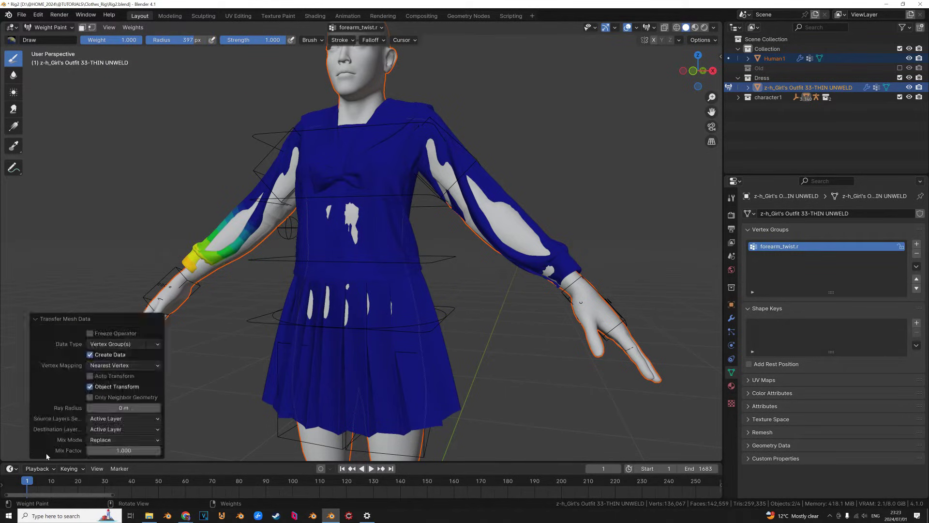
pyautogui.click(101, 419)
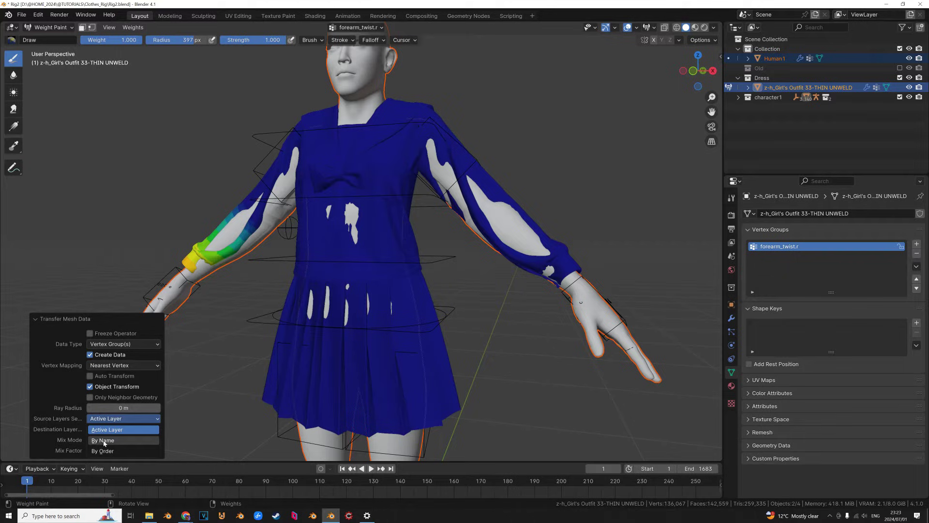
pyautogui.click(104, 440)
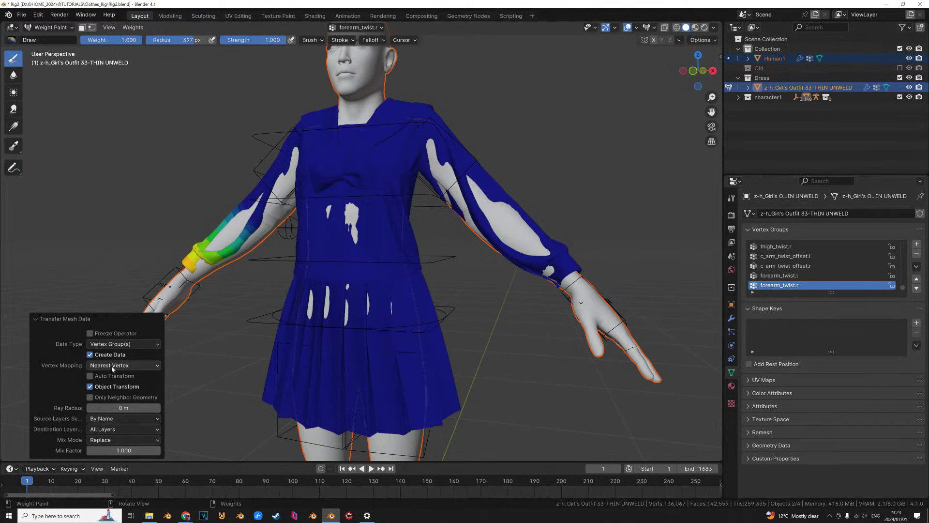
pyautogui.click(112, 369)
pyautogui.click(112, 368)
pyautogui.click(112, 369)
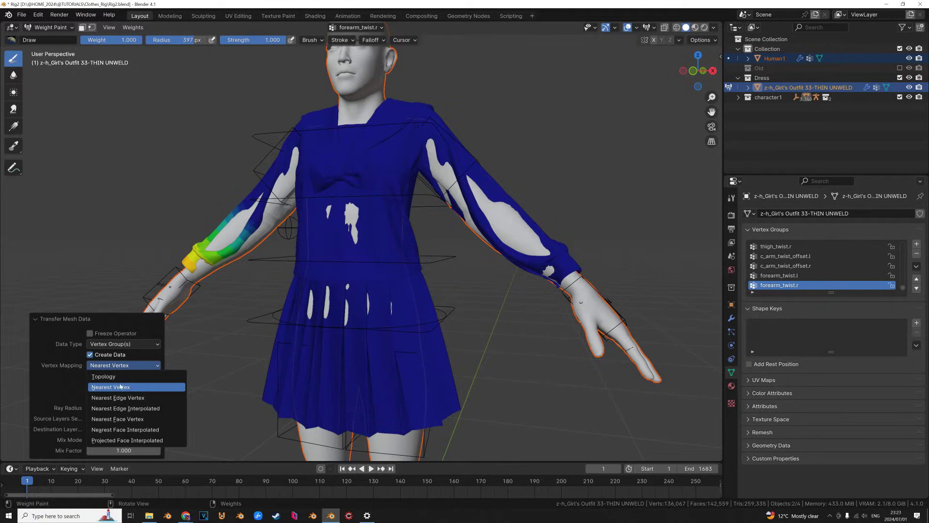
pyautogui.click(92, 367)
pyautogui.click(98, 369)
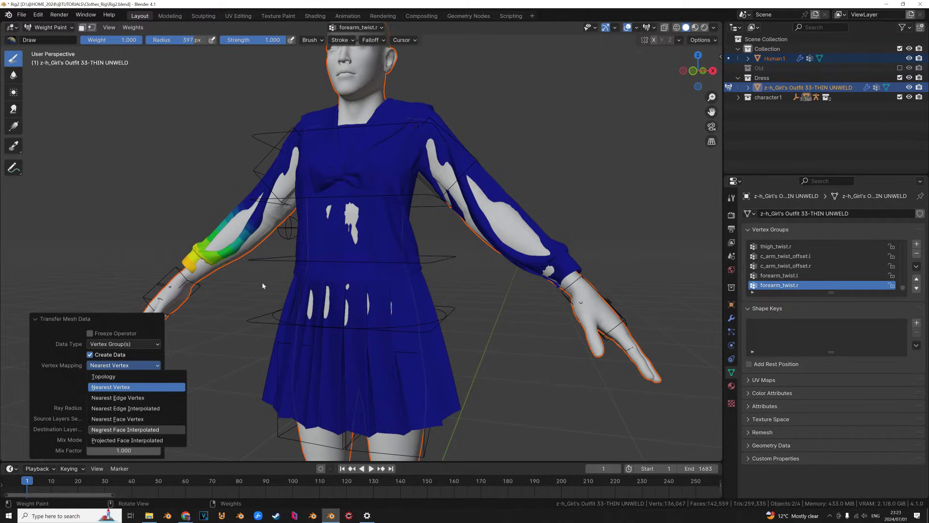
pyautogui.press('Return')
# Check how the sleeve deforms with the transferred weights by a trial move of the left hand control in Pose Mode.
pyautogui.click(55, 27)
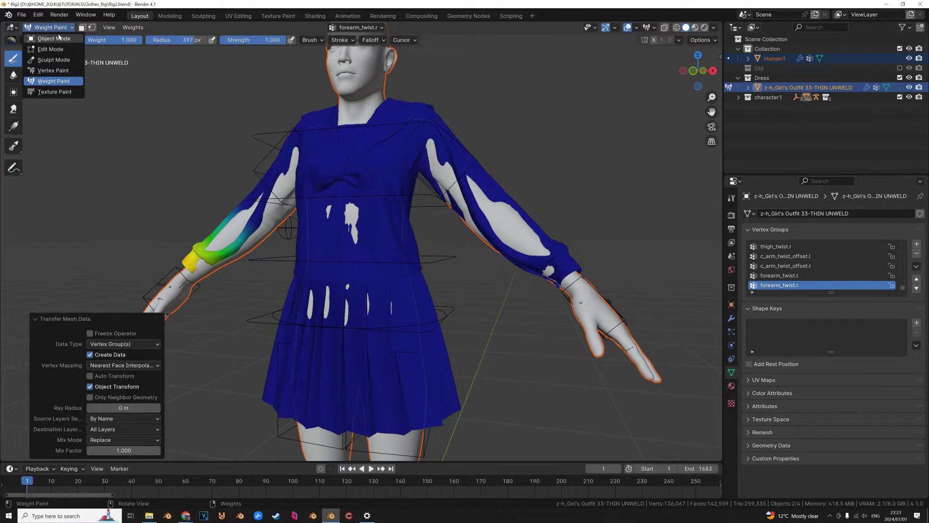
pyautogui.click(55, 39)
pyautogui.click(562, 298)
pyautogui.hotkey('ctrl', 'Tab')
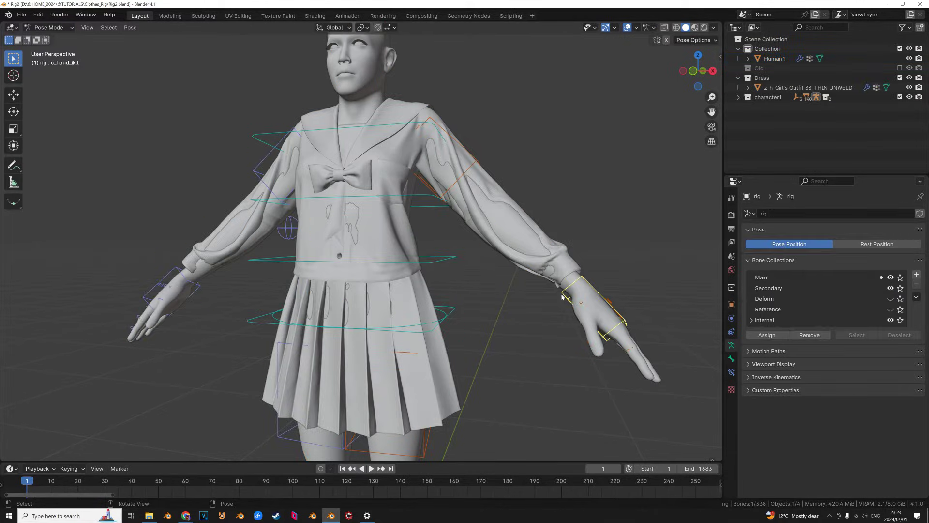
pyautogui.click(562, 293)
pyautogui.press('g')
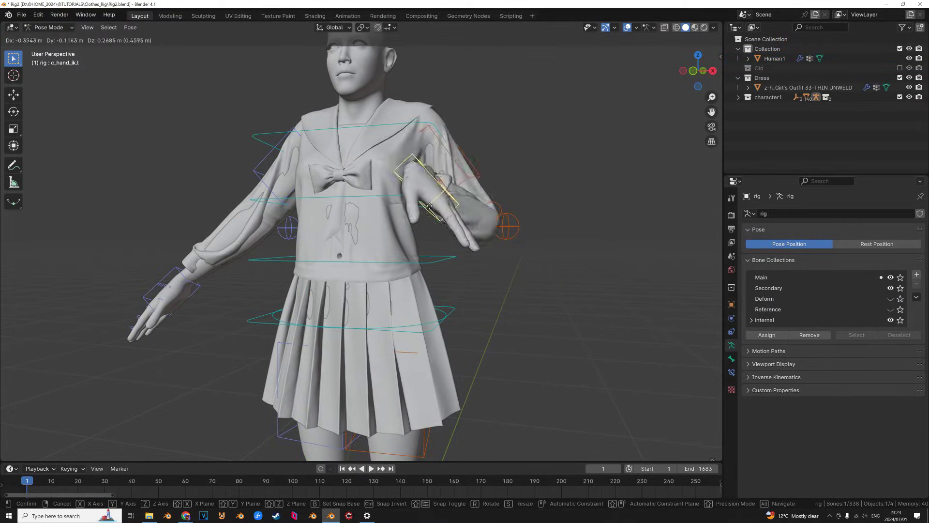
pyautogui.press('Escape')
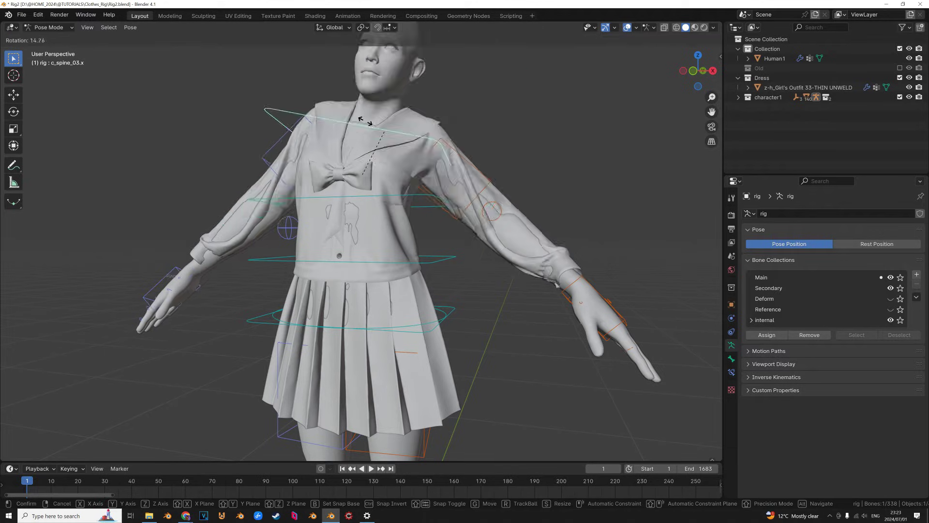
# Check how the top and skirt follow the body with trial rotations of the c_spine_02.x and c_root.x controls.
pyautogui.click(397, 194)
pyautogui.press('r')
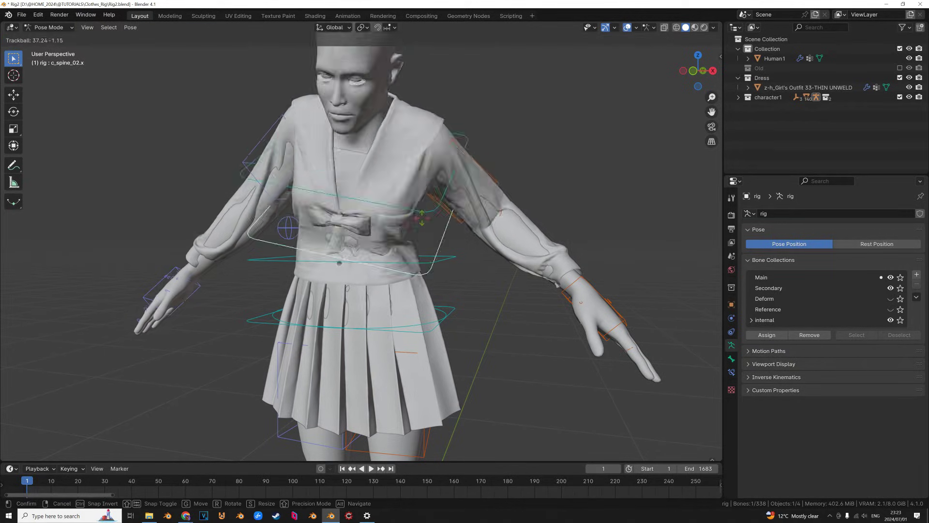
pyautogui.press('Escape')
pyautogui.click(447, 307)
pyautogui.press('r')
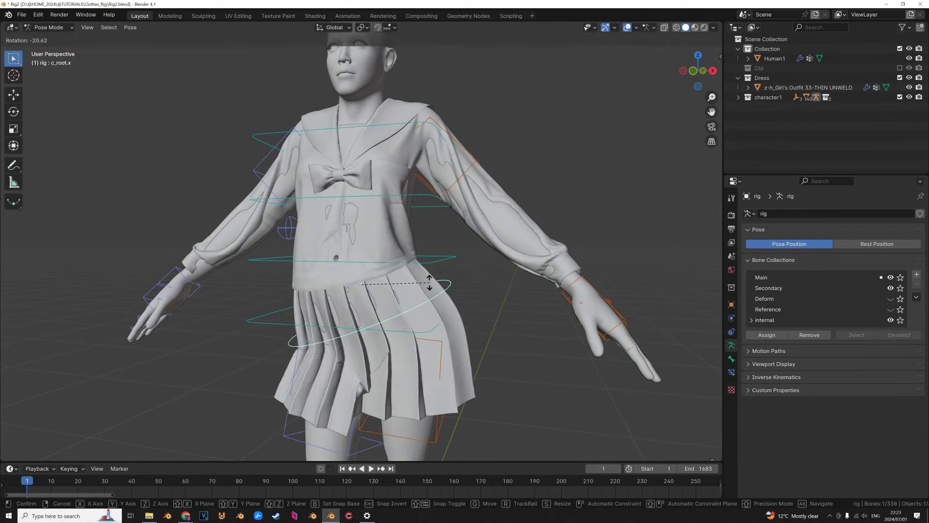
pyautogui.press('Escape')
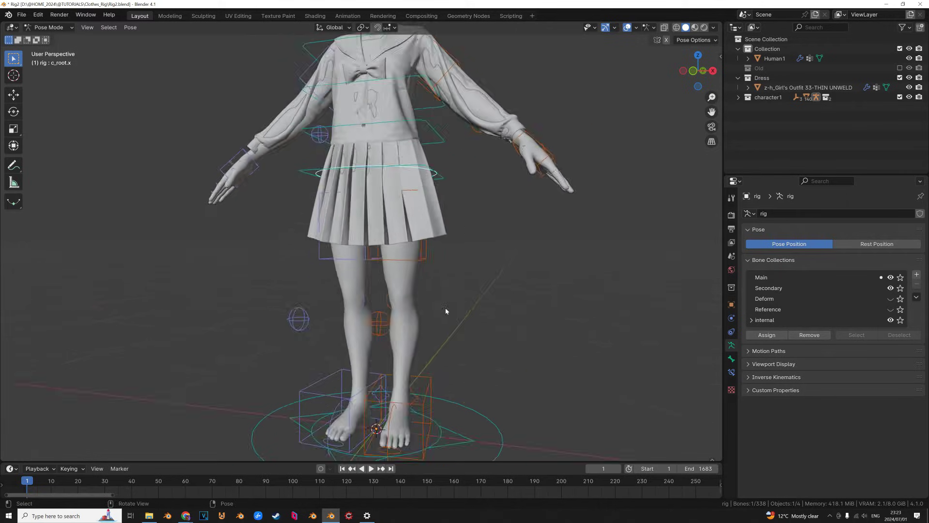
# Test the skirt's deformation with a trial lift of the left foot control, clear all controls' locations and return to Object Mode.
pyautogui.moveTo(446, 311); pyautogui.dragTo(453, 355, button='middle')
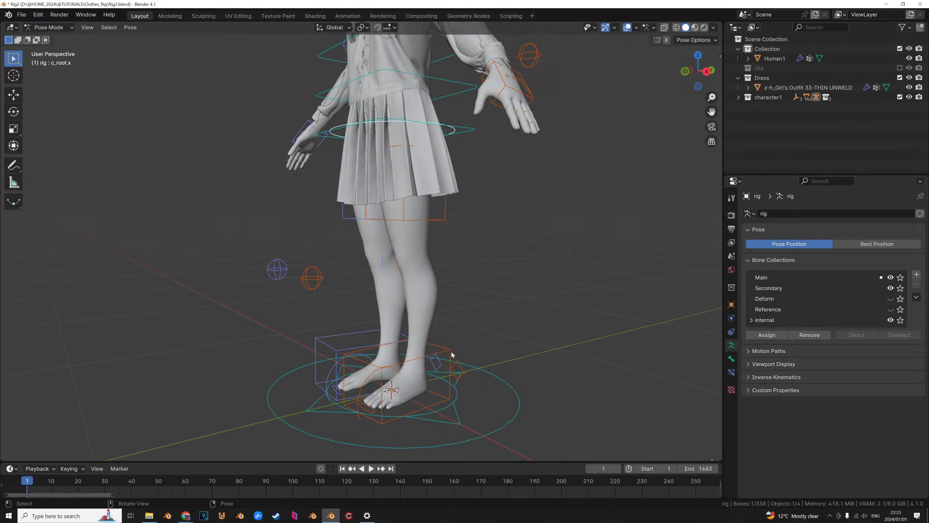
pyautogui.click(450, 358)
pyautogui.press('g')
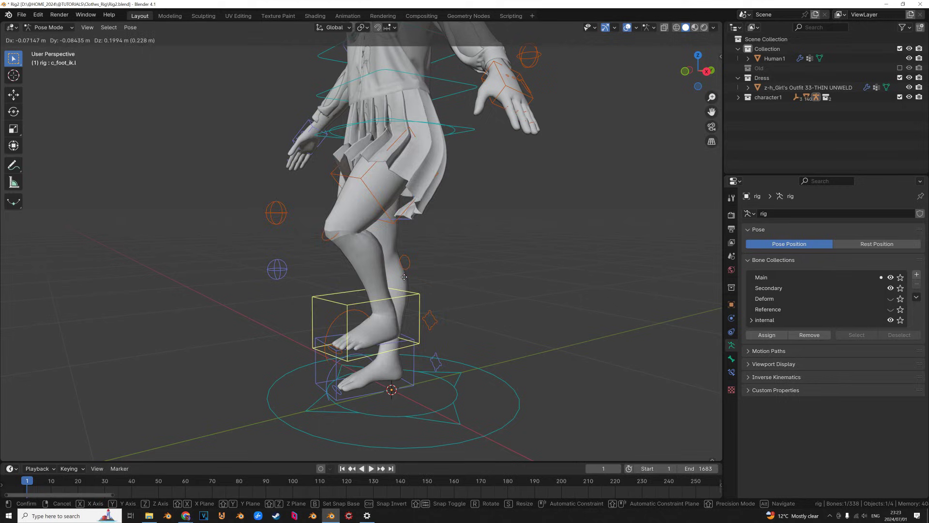
pyautogui.click(519, 224)
pyautogui.moveTo(409, 283); pyautogui.dragTo(469, 295, button='middle')
pyautogui.scroll(2, 469, 296)
pyautogui.press('r')
pyautogui.rightClick(515, 310)
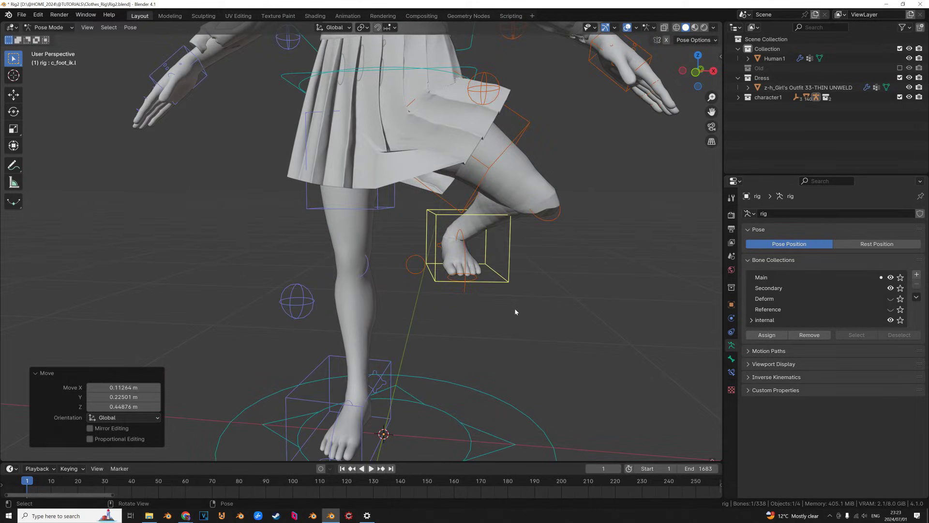
pyautogui.press('a')
pyautogui.hotkey('alt', 'g')
pyautogui.hotkey('ctrl', 'Tab')
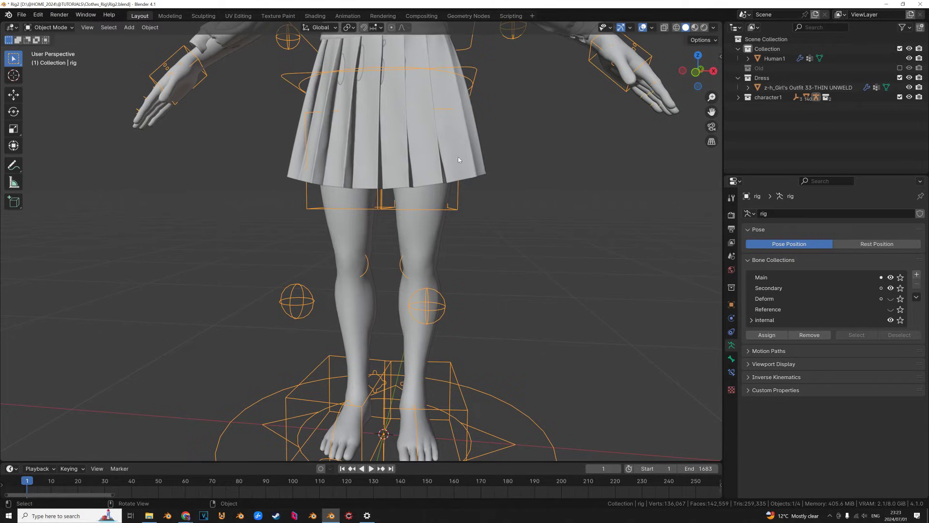
# Switch the outfit mesh to Weight Paint mode and make the thigh_twist.l vertex group active.
pyautogui.click(459, 155)
pyautogui.click(72, 28)
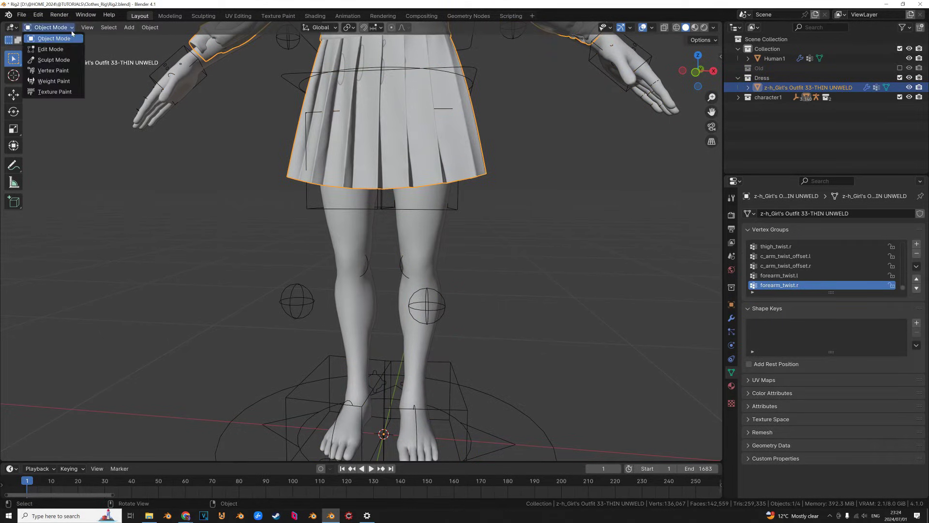
pyautogui.click(58, 81)
pyautogui.click(786, 276)
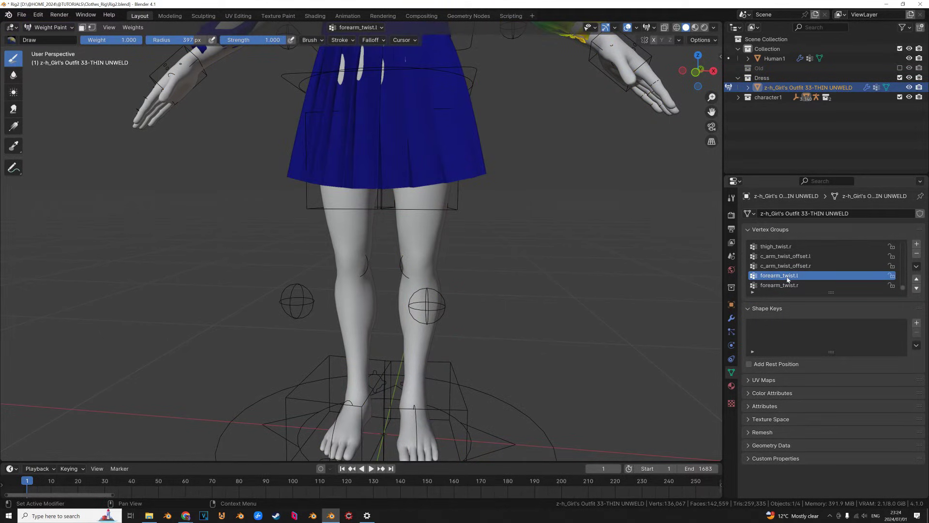
pyautogui.click(775, 285)
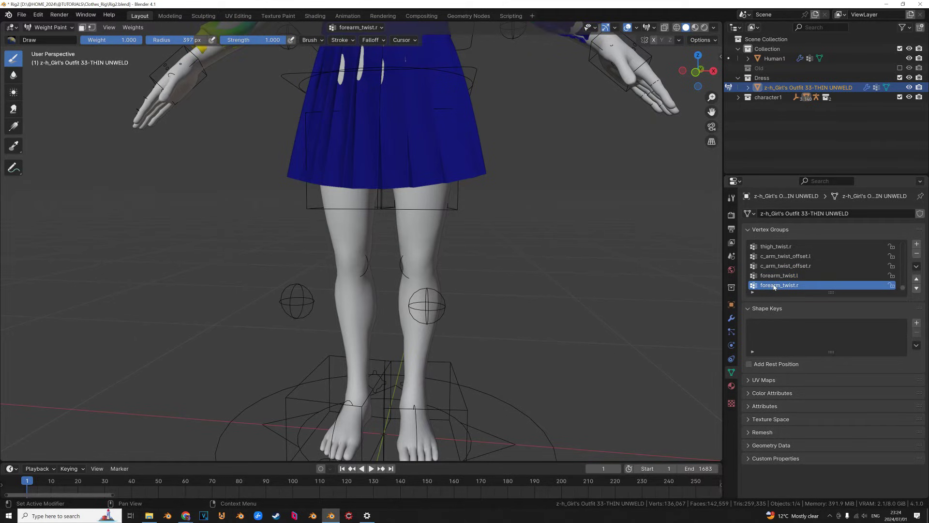
pyautogui.keyDown('ctrl'); pyautogui.scroll(10, 774, 288); pyautogui.keyUp('ctrl')
pyautogui.keyDown('ctrl'); pyautogui.scroll(-2, 774, 287); pyautogui.keyUp('ctrl')
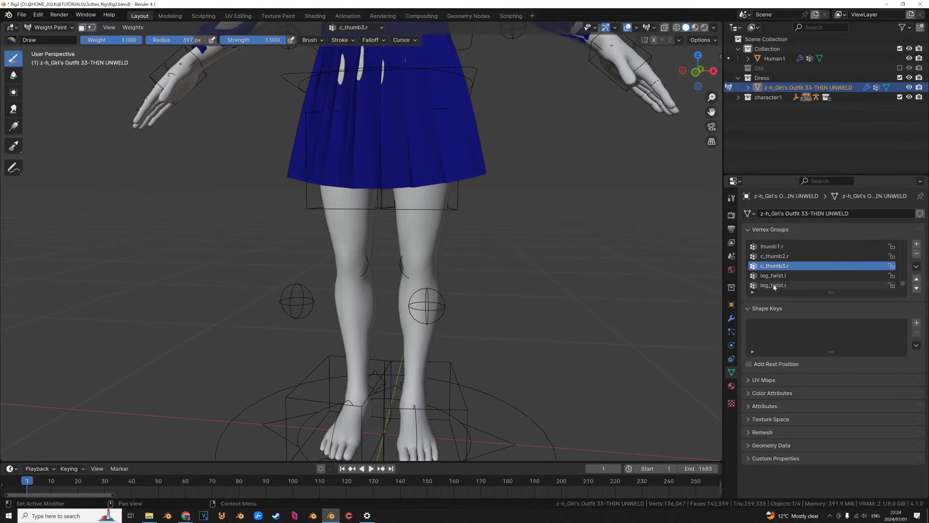
pyautogui.keyDown('ctrl'); pyautogui.scroll(-3, 774, 287); pyautogui.keyUp('ctrl')
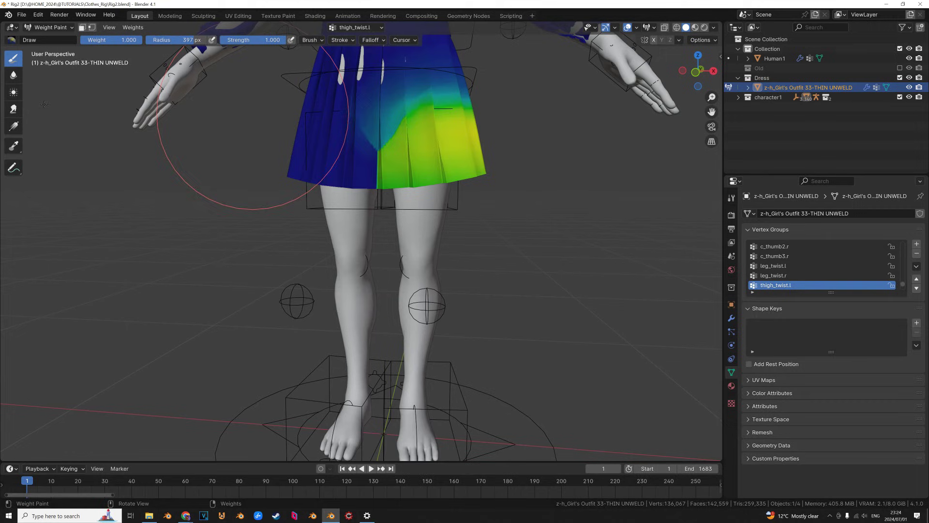
# Add Smooth to the Quick Favorites and smooth the active thigh_twist.l weights with 15 iterations.
pyautogui.click(133, 27)
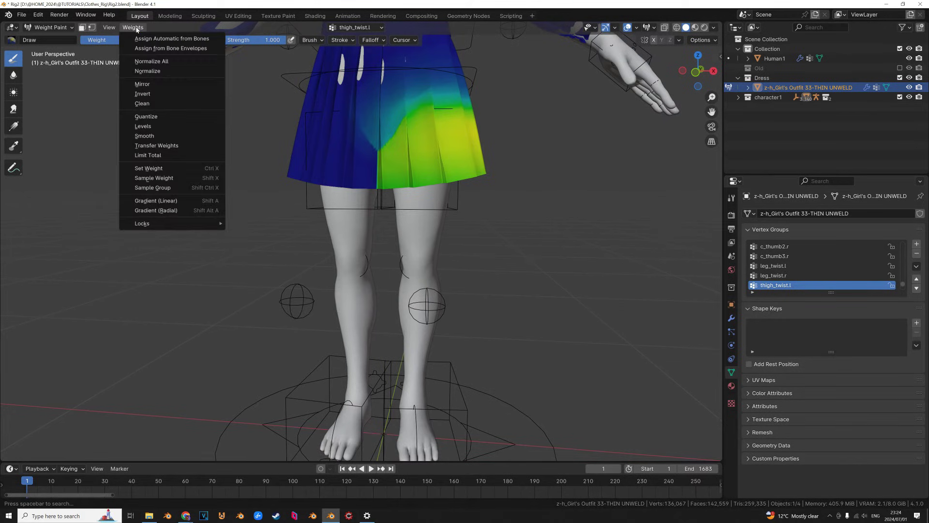
pyautogui.rightClick(158, 136)
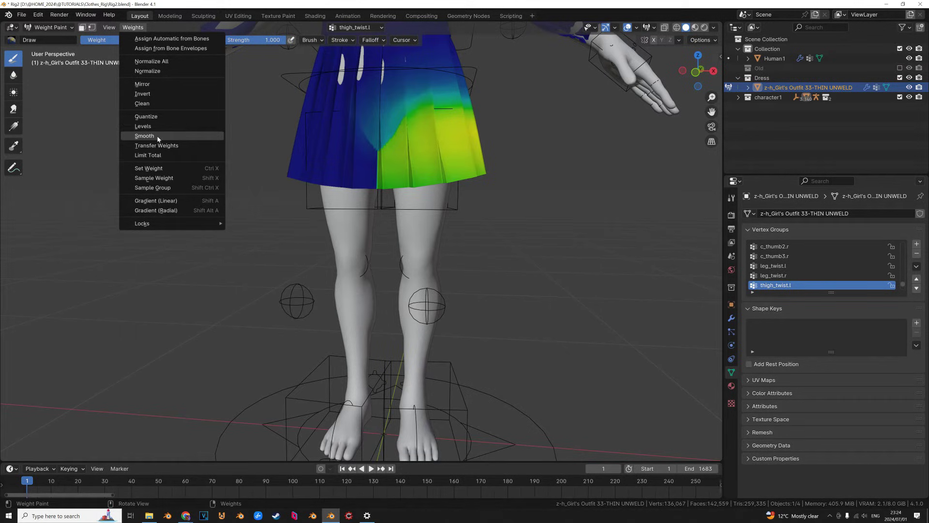
pyautogui.click(155, 141)
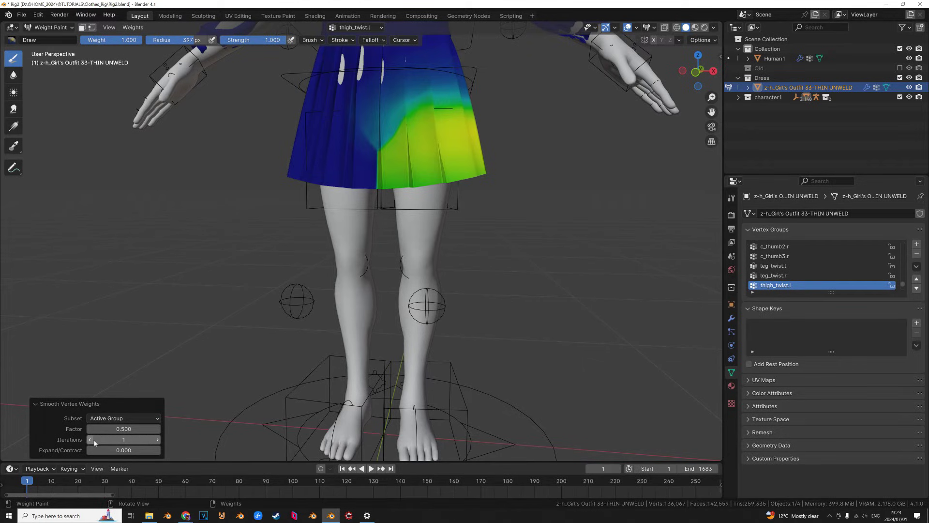
pyautogui.click(123, 439)
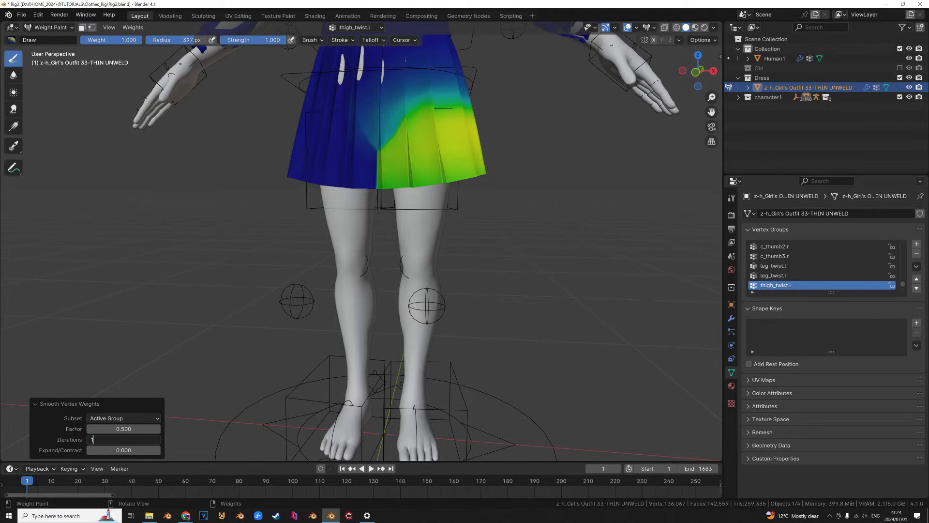
pyautogui.press('Return')
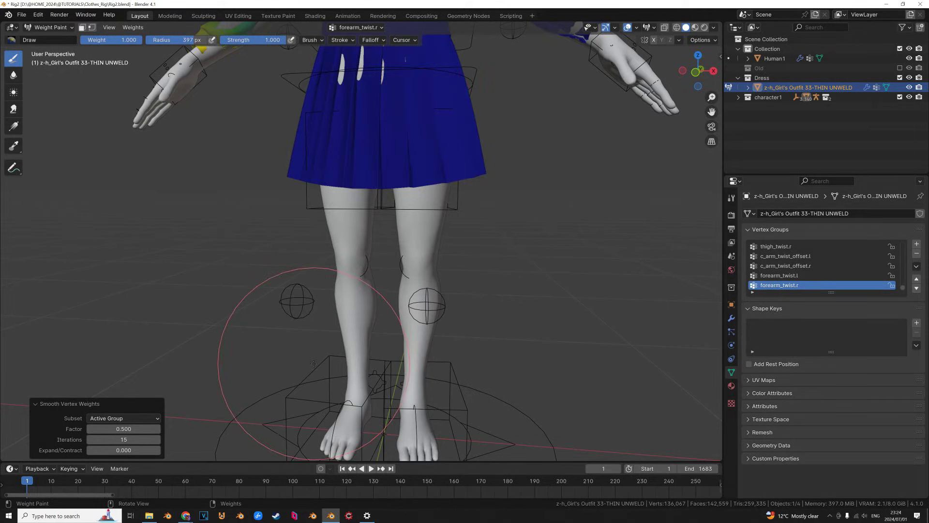
# Return to the thigh_twist.l vertex group and smooth its weights once more with 44 iterations.
pyautogui.scroll(-1, 370, 251)
pyautogui.click(791, 278)
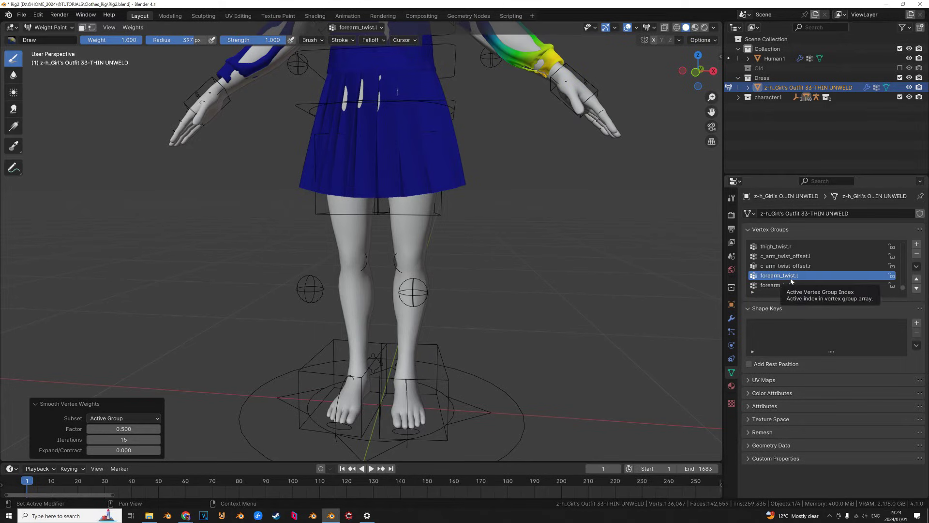
pyautogui.click(791, 282)
pyautogui.keyDown('ctrl'); pyautogui.scroll(-6, 791, 281); pyautogui.keyUp('ctrl')
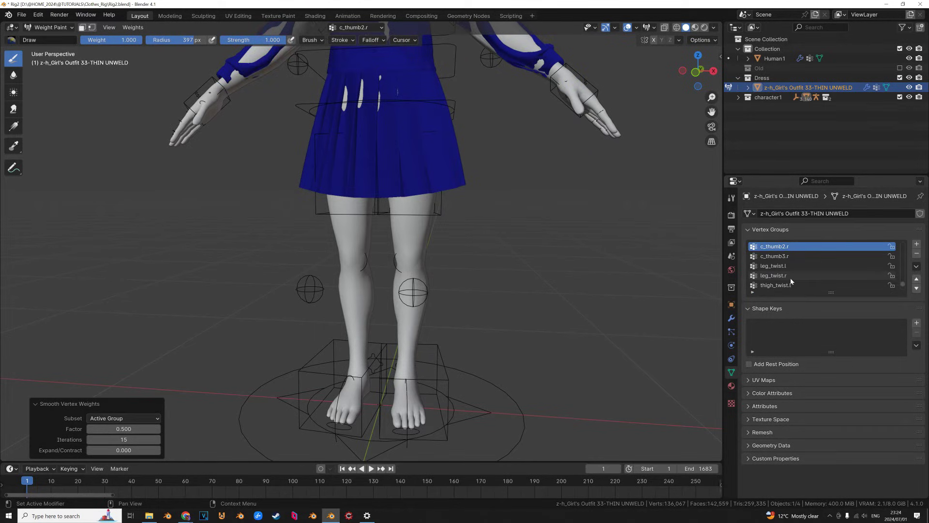
pyautogui.keyDown('ctrl'); pyautogui.scroll(-6, 791, 281); pyautogui.keyUp('ctrl')
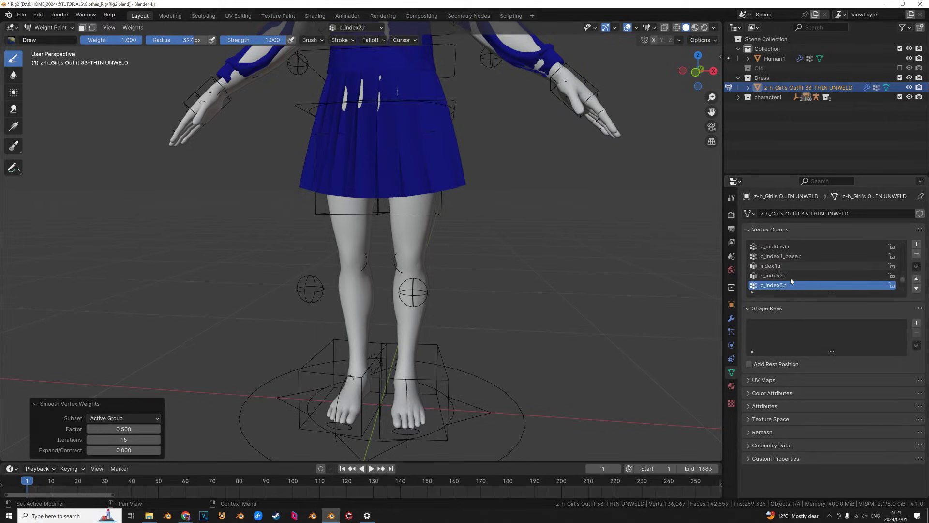
pyautogui.keyDown('ctrl'); pyautogui.scroll(-4, 791, 279); pyautogui.keyUp('ctrl')
pyautogui.keyDown('ctrl'); pyautogui.scroll(1, 791, 279); pyautogui.keyUp('ctrl')
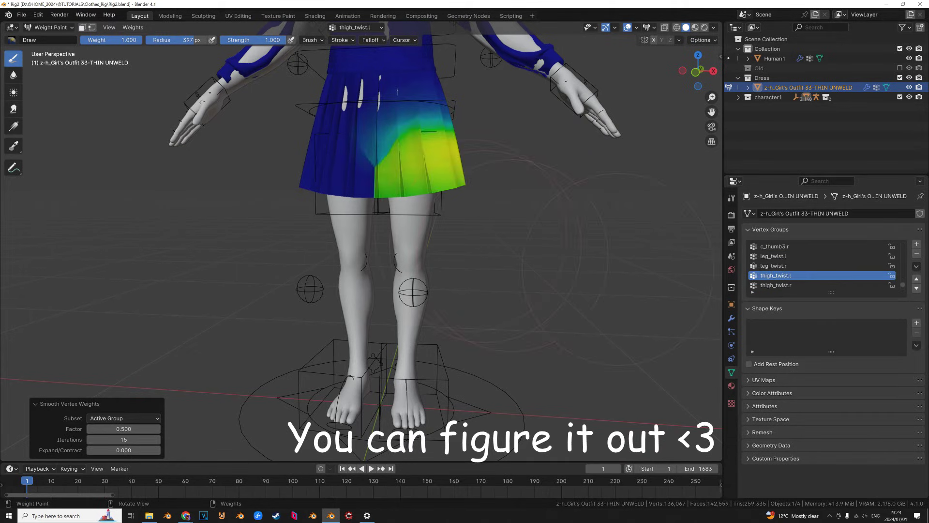
pyautogui.click(132, 28)
pyautogui.click(160, 136)
pyautogui.click(123, 439)
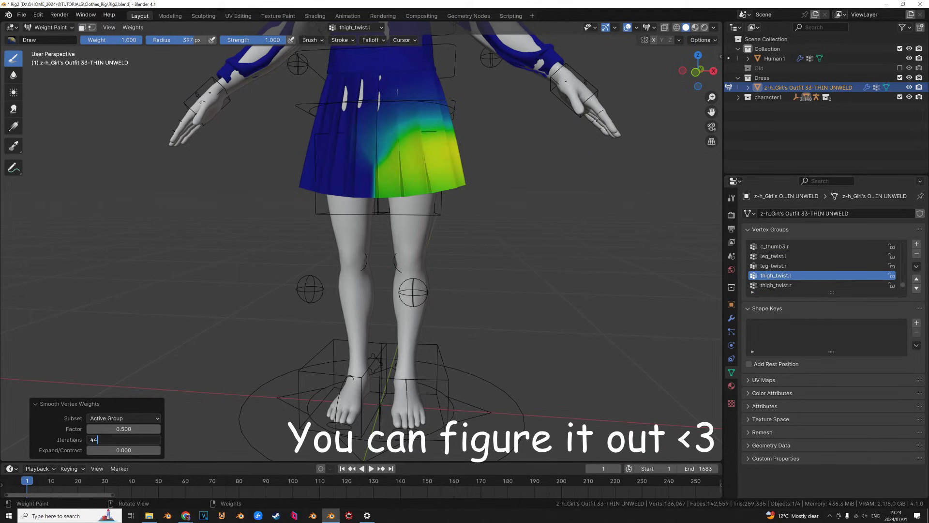
pyautogui.press('Return')
# Activate the thigh_stretch.r vertex group and smooth its weights on the skirt.
pyautogui.keyDown('ctrl'); pyautogui.scroll(-4, 793, 277); pyautogui.keyUp('ctrl')
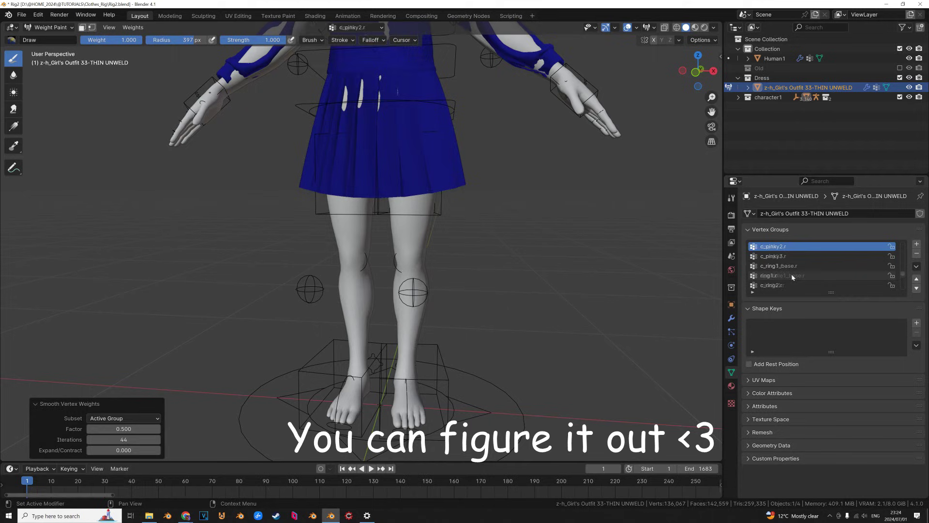
pyautogui.keyDown('ctrl'); pyautogui.scroll(-5, 793, 277); pyautogui.keyUp('ctrl')
pyautogui.keyDown('ctrl'); pyautogui.scroll(-1, 793, 277); pyautogui.keyUp('ctrl')
pyautogui.moveTo(450, 208); pyautogui.dragTo(460, 211, button='middle')
pyautogui.press('q')
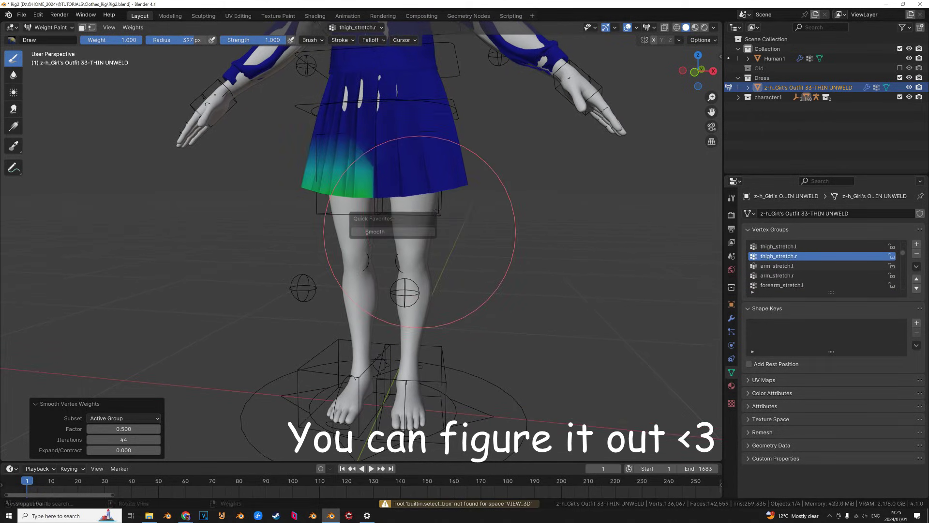
pyautogui.click(460, 212)
# Smooth the skirt weights of the thigh_stretch.l vertex group repeatedly.
pyautogui.click(780, 247)
pyautogui.press('q')
pyautogui.click(584, 234)
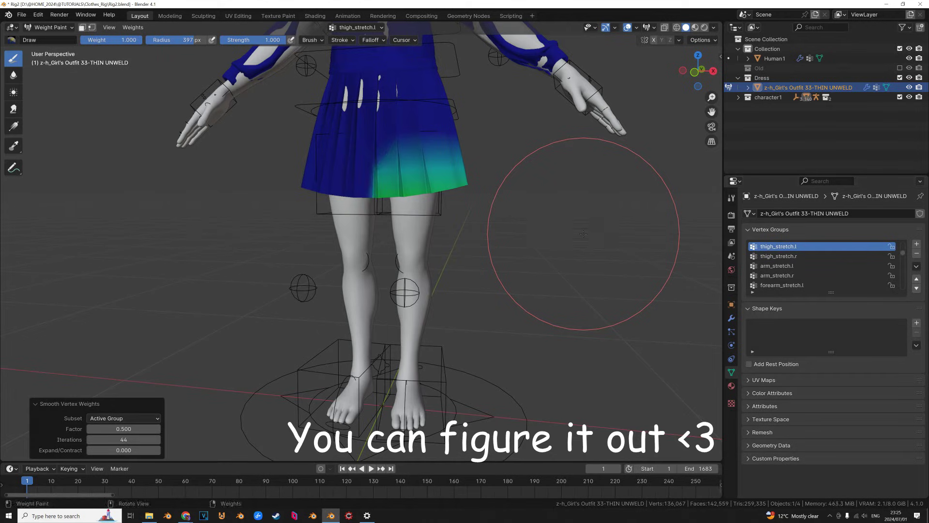
pyautogui.press('q')
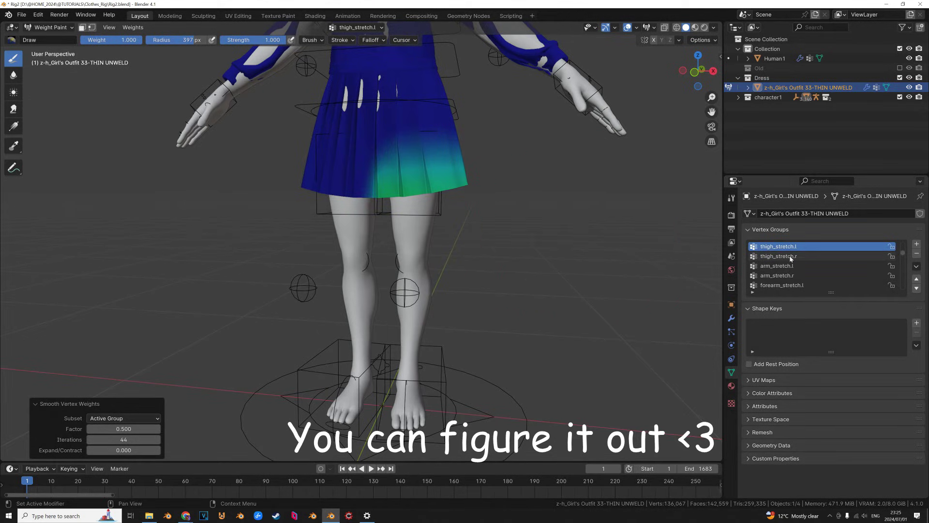
# Activate the root.x vertex group and smooth its weights repeatedly.
pyautogui.keyDown('ctrl'); pyautogui.scroll(6, 792, 257); pyautogui.keyUp('ctrl')
pyautogui.press('q')
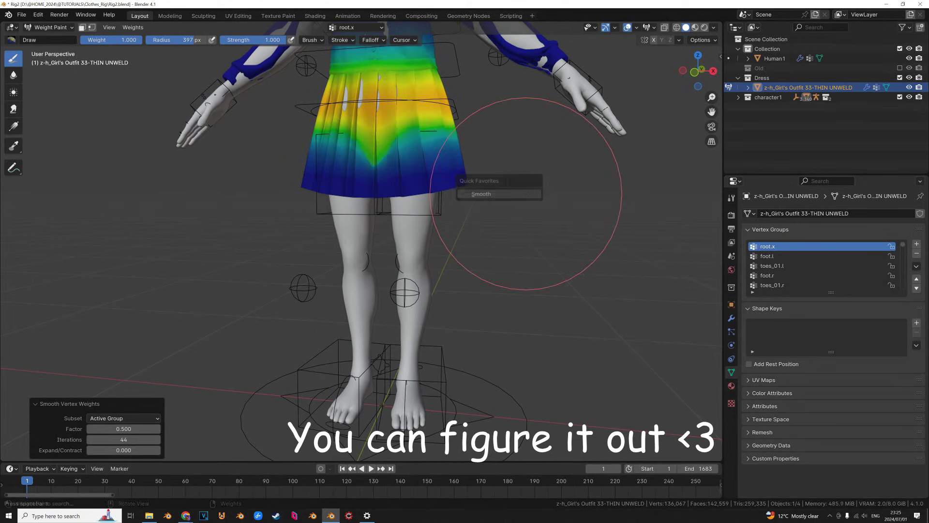
pyautogui.click(525, 193)
pyautogui.press('q')
# Leave Weight Paint and test the smoothed skirt in Pose Mode with a cancelled trial lift of the left foot control.
pyautogui.click(57, 28)
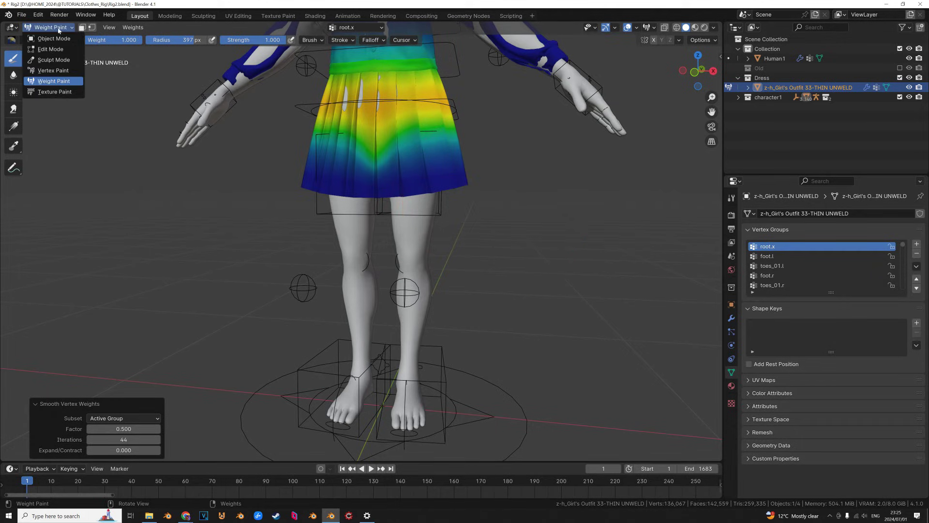
pyautogui.click(49, 37)
pyautogui.click(445, 364)
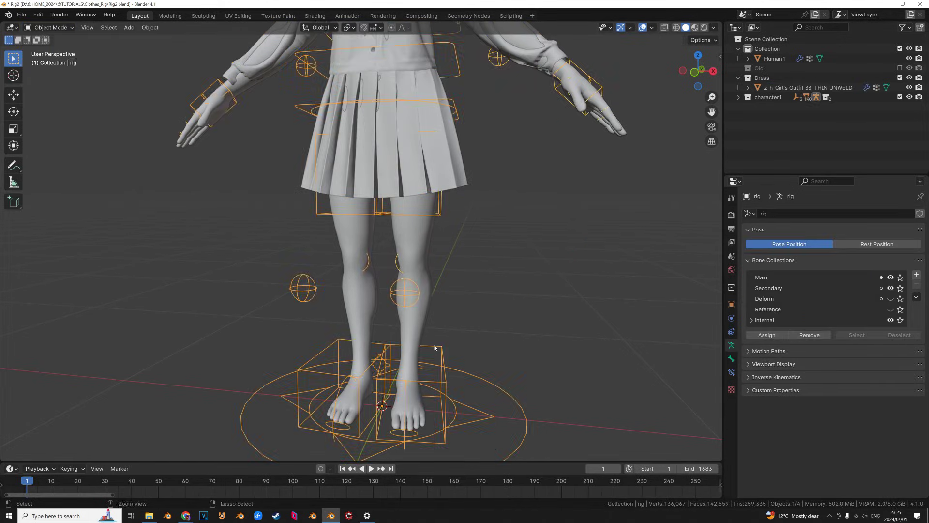
pyautogui.hotkey('ctrl', 'Tab')
pyautogui.press('g')
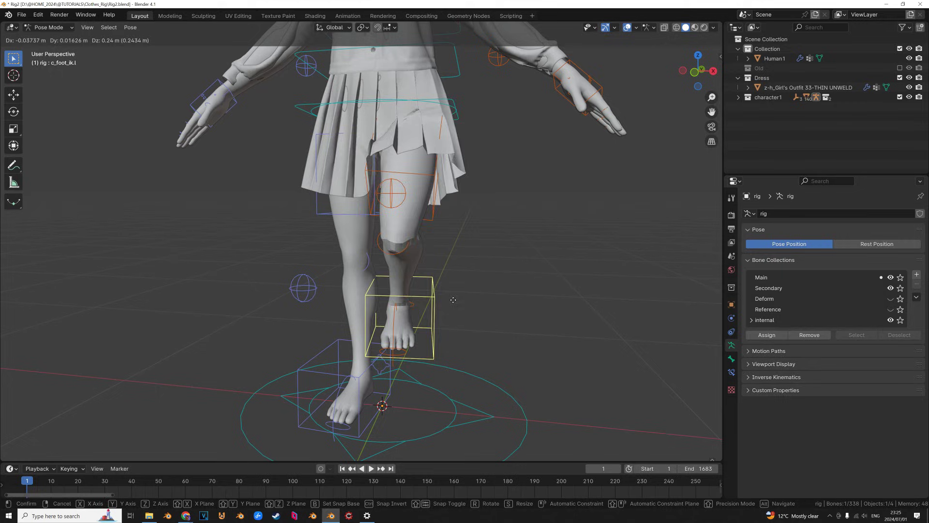
pyautogui.press('Escape')
# Return to Object Mode, select the Human1 body and examine where it intersects the left sleeve.
pyautogui.keyDown('shift'); pyautogui.moveTo(448, 257); pyautogui.dragTo(435, 352, button='middle'); pyautogui.keyUp('shift')
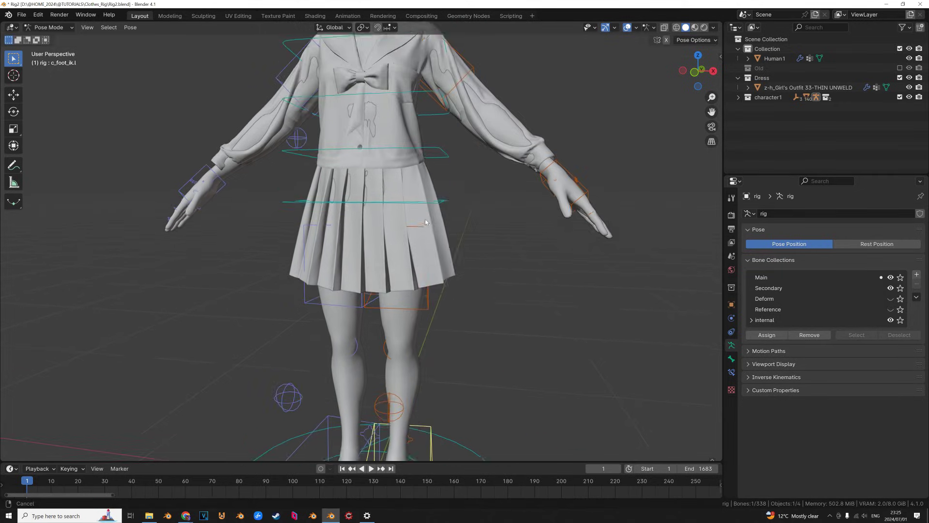
pyautogui.scroll(3, 439, 339)
pyautogui.hotkey('ctrl', 'Tab')
pyautogui.click(438, 352)
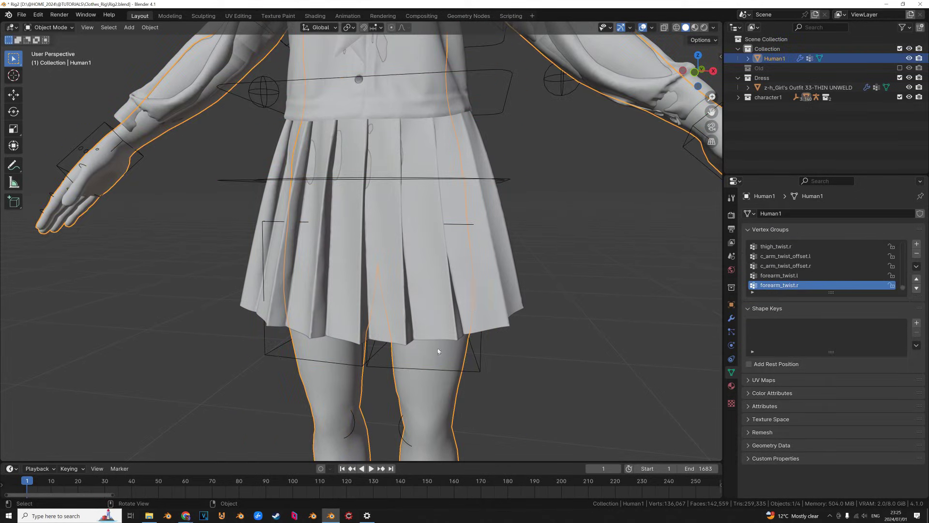
pyautogui.click(502, 298)
pyautogui.keyDown('shift'); pyautogui.moveTo(538, 198); pyautogui.dragTo(412, 397, button='middle'); pyautogui.keyUp('shift')
pyautogui.scroll(3, 457, 276)
pyautogui.click(474, 244)
pyautogui.press('g')
pyautogui.press('Escape')
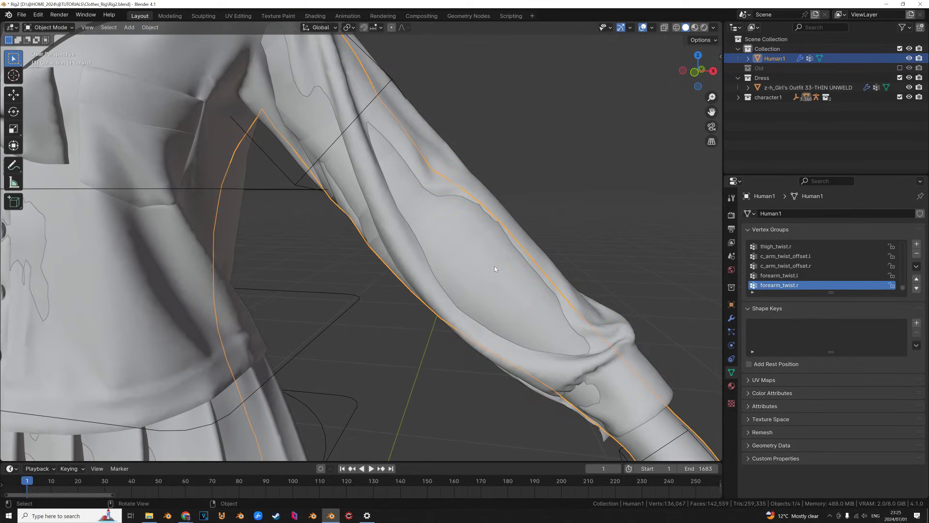
pyautogui.scroll(-3, 494, 265)
pyautogui.scroll(3, 497, 283)
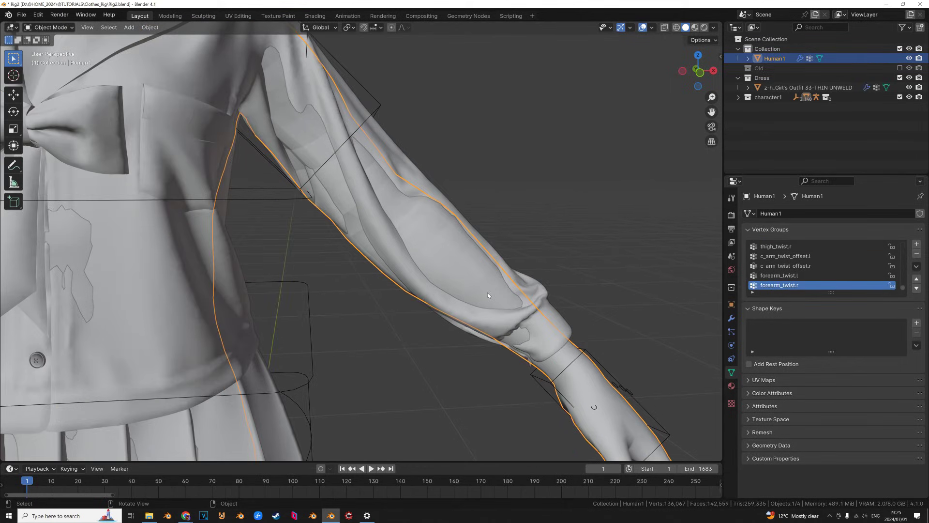
# Open the Human1 body in Edit Mode with face selection and isolate it in Local View.
pyautogui.press('Tab')
pyautogui.scroll(4, 266, 186)
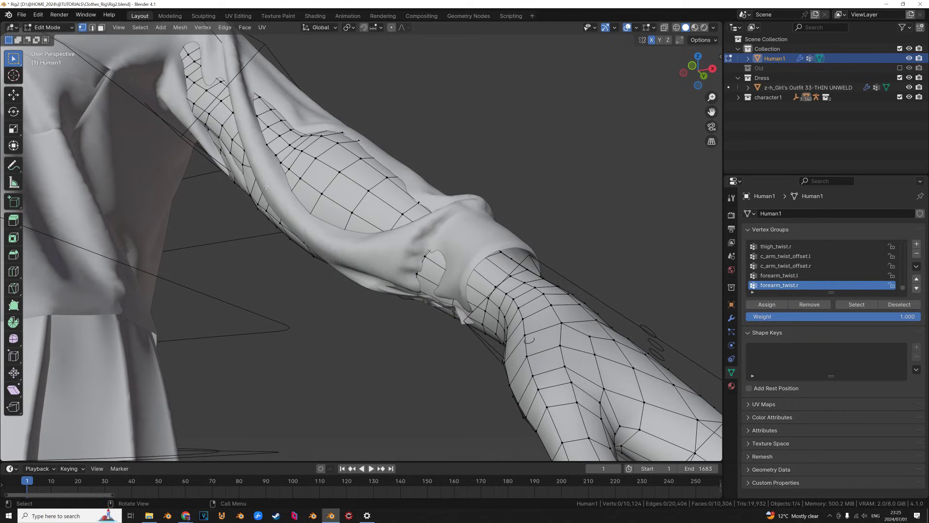
pyautogui.click(103, 28)
pyautogui.press('KP_Divide')
pyautogui.scroll(5, 475, 288)
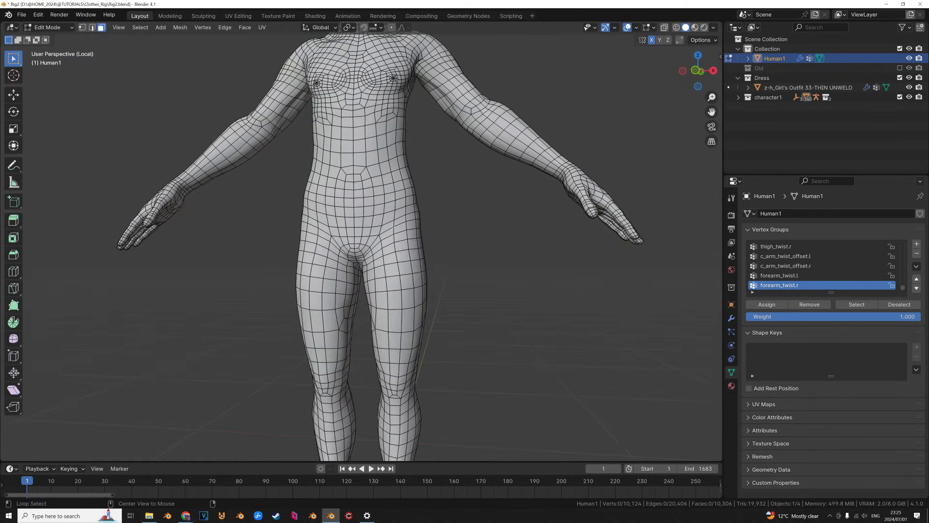
# Select the horizontal face loop around the body's hips and delete its faces.
pyautogui.keyDown('alt'); pyautogui.click(380, 230); pyautogui.keyUp('alt')
pyautogui.moveTo(380, 231); pyautogui.dragTo(398, 236, button='middle')
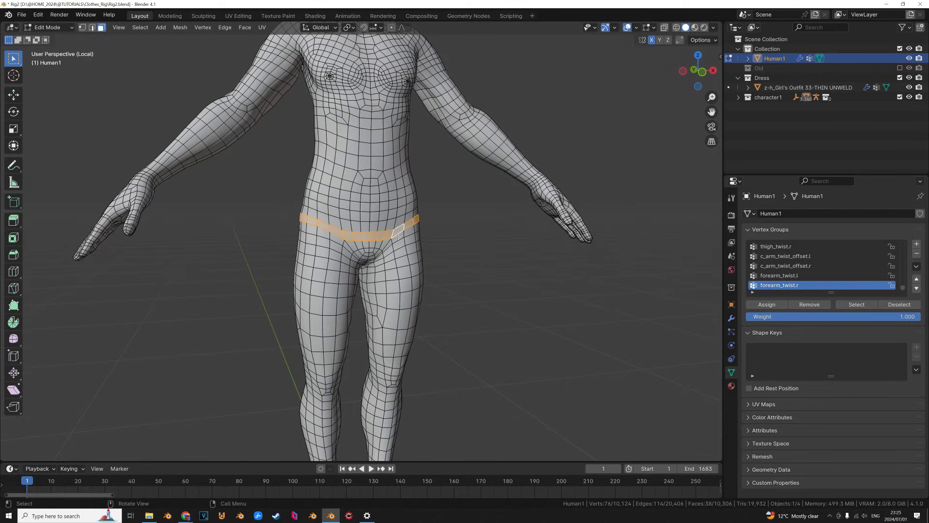
pyautogui.click(409, 236)
pyautogui.scroll(3, 410, 238)
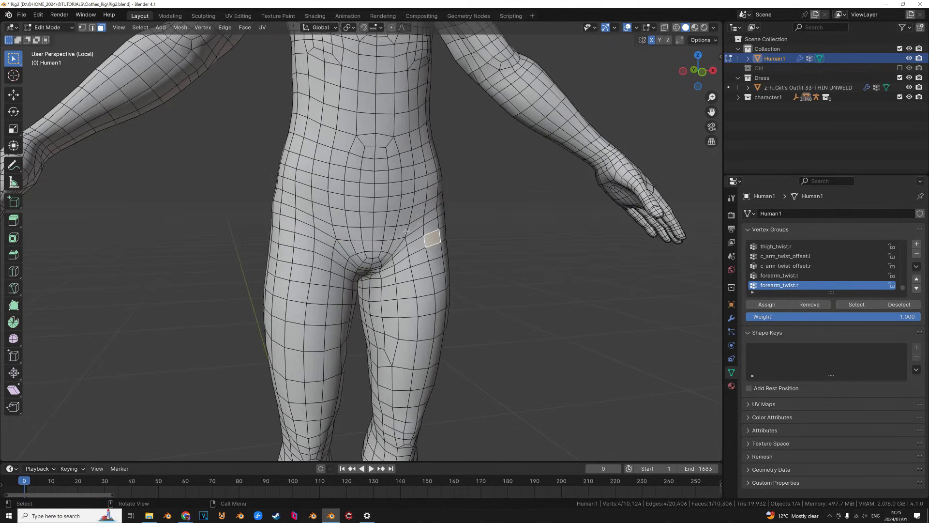
pyautogui.keyDown('alt'); pyautogui.click(420, 223); pyautogui.keyUp('alt')
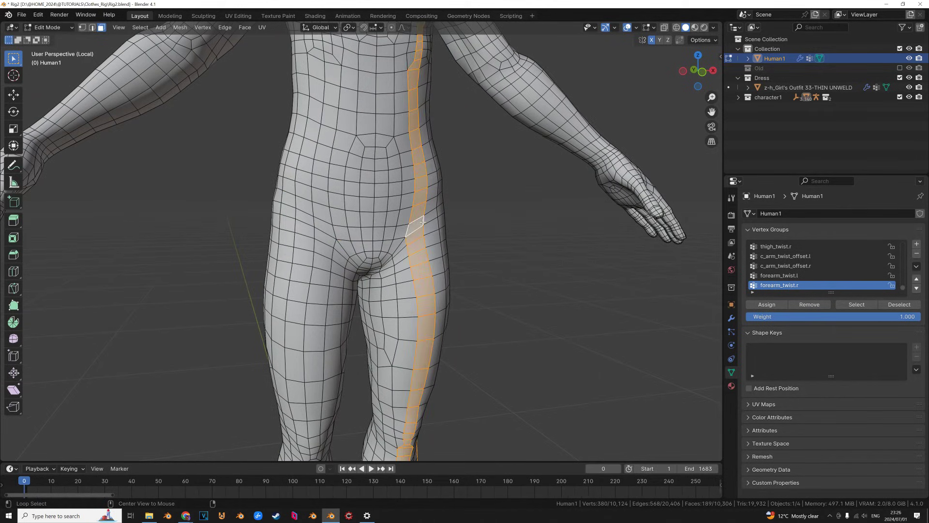
pyautogui.keyDown('alt'); pyautogui.click(423, 221); pyautogui.keyUp('alt')
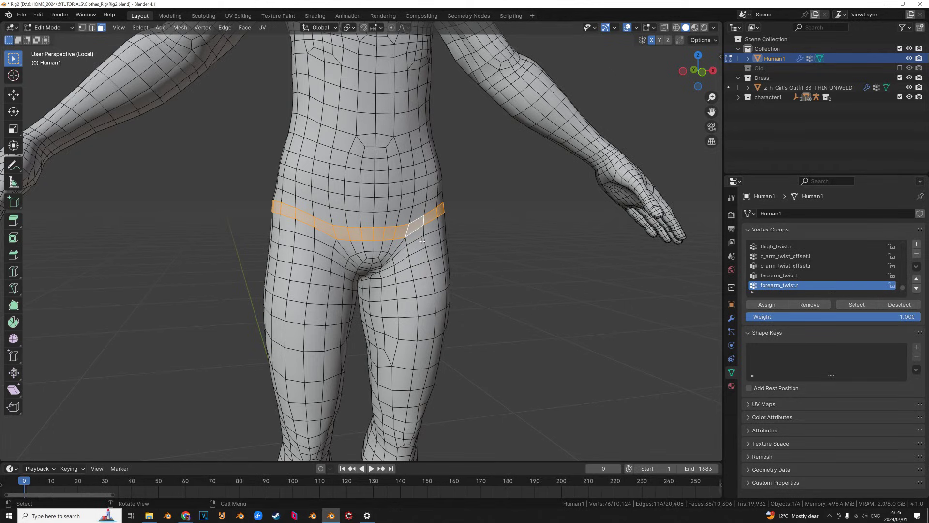
pyautogui.press('x')
pyautogui.click(409, 257)
# Select the horizontal face loop around the base of the body's neck and delete its faces.
pyautogui.keyDown('shift'); pyautogui.scroll(8, 436, 297); pyautogui.keyUp('shift')
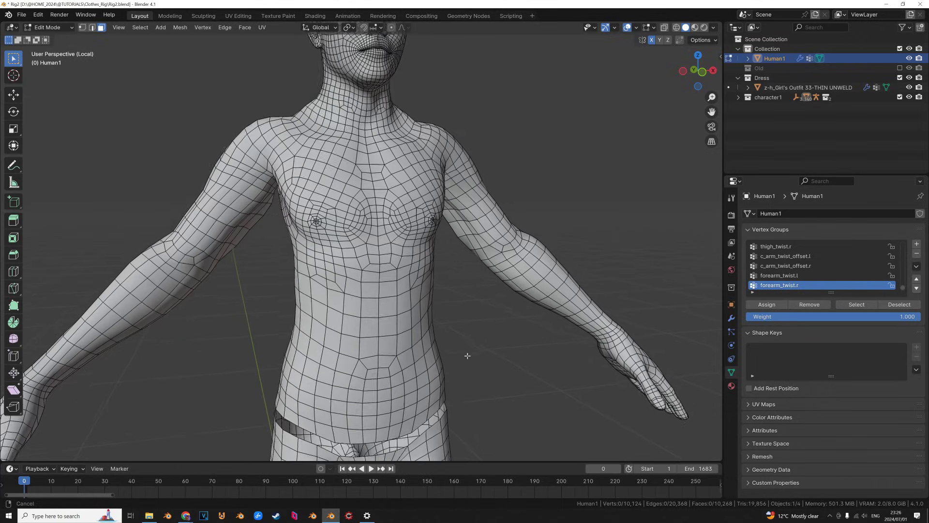
pyautogui.scroll(4, 436, 296)
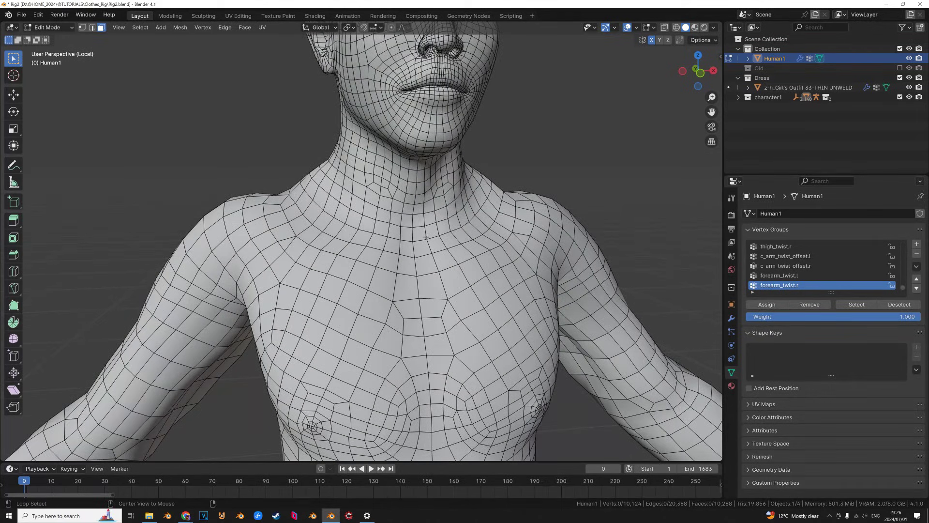
pyautogui.keyDown('alt'); pyautogui.click(426, 235); pyautogui.keyUp('alt')
pyautogui.keyDown('alt'); pyautogui.click(419, 247); pyautogui.keyUp('alt')
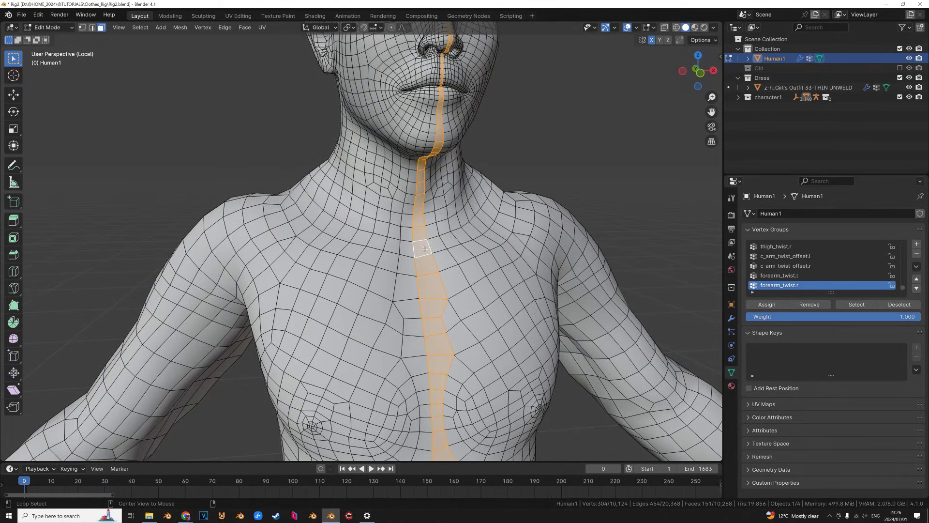
pyautogui.keyDown('alt'); pyautogui.click(420, 246); pyautogui.keyUp('alt')
pyautogui.press('x')
pyautogui.click(430, 250)
# Select the face loop around the body's left forearm just above the wrist and delete its faces.
pyautogui.scroll(-2, 430, 251)
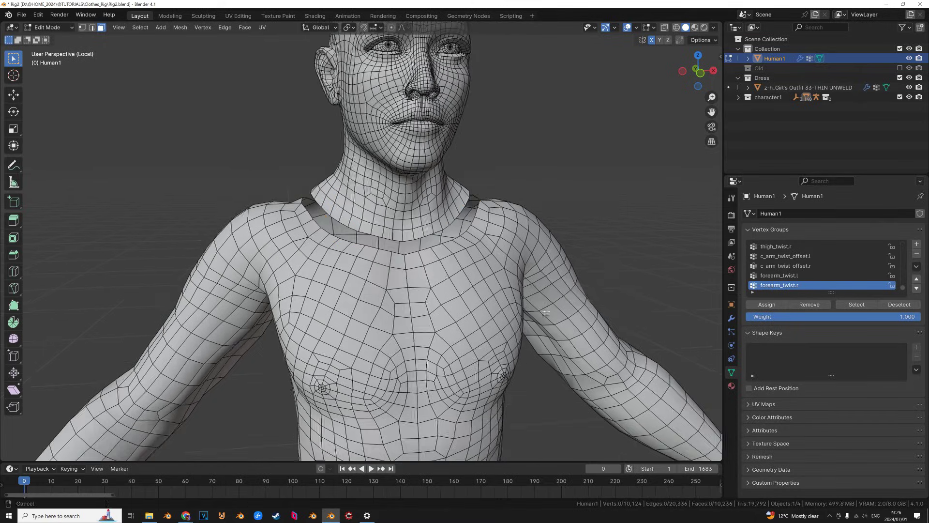
pyautogui.keyDown('shift'); pyautogui.moveTo(430, 251); pyautogui.dragTo(235, 104, button='middle'); pyautogui.keyUp('shift')
pyautogui.keyDown('shift'); pyautogui.moveTo(605, 319); pyautogui.dragTo(476, 266, button='middle'); pyautogui.keyUp('shift')
pyautogui.scroll(2, 546, 286)
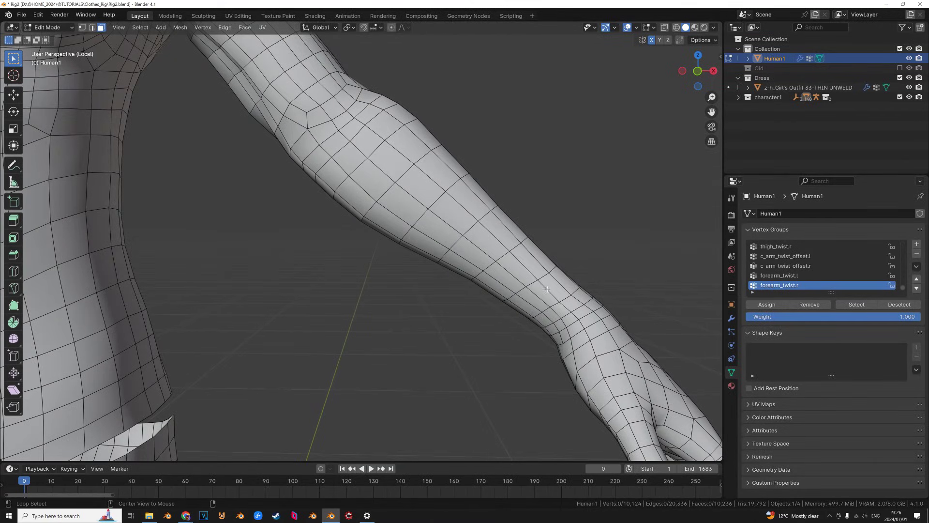
pyautogui.keyDown('alt'); pyautogui.click(547, 288); pyautogui.keyUp('alt')
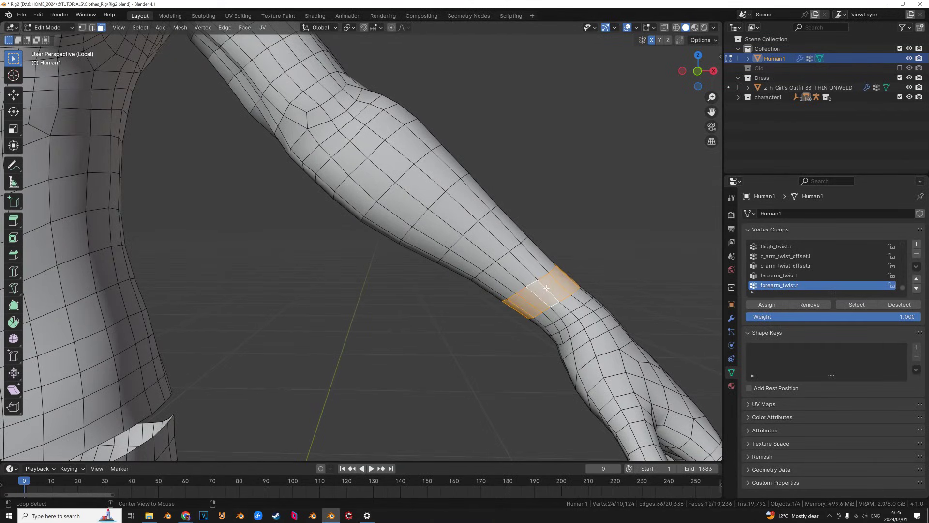
pyautogui.press('x')
pyautogui.click(527, 266)
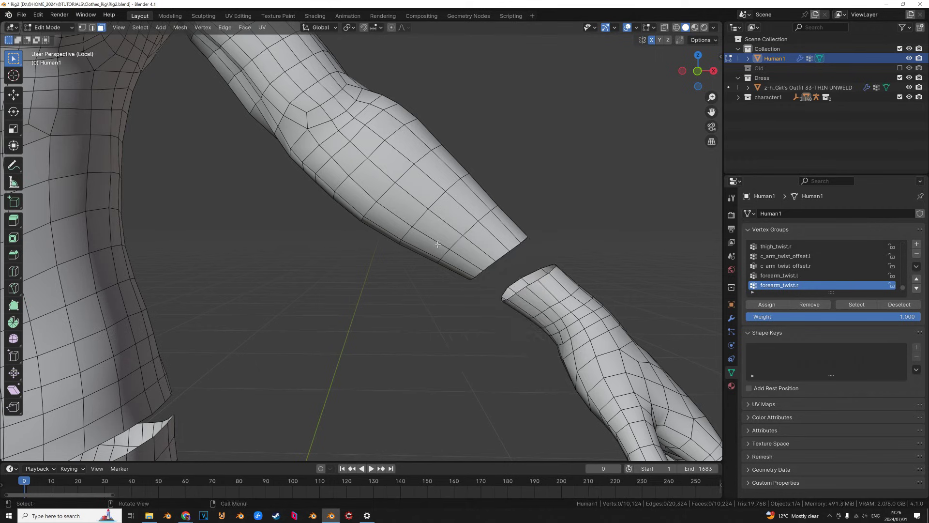
# Select the matching face loop around the right forearm above the wrist and delete its faces.
pyautogui.scroll(-3, 437, 244)
pyautogui.keyDown('shift'); pyautogui.moveTo(363, 246); pyautogui.dragTo(573, 251, button='middle'); pyautogui.keyUp('shift')
pyautogui.keyDown('shift'); pyautogui.moveTo(262, 262); pyautogui.dragTo(556, 214, button='middle'); pyautogui.keyUp('shift')
pyautogui.scroll(3, 547, 215)
pyautogui.keyDown('alt'); pyautogui.click(433, 223); pyautogui.keyUp('alt')
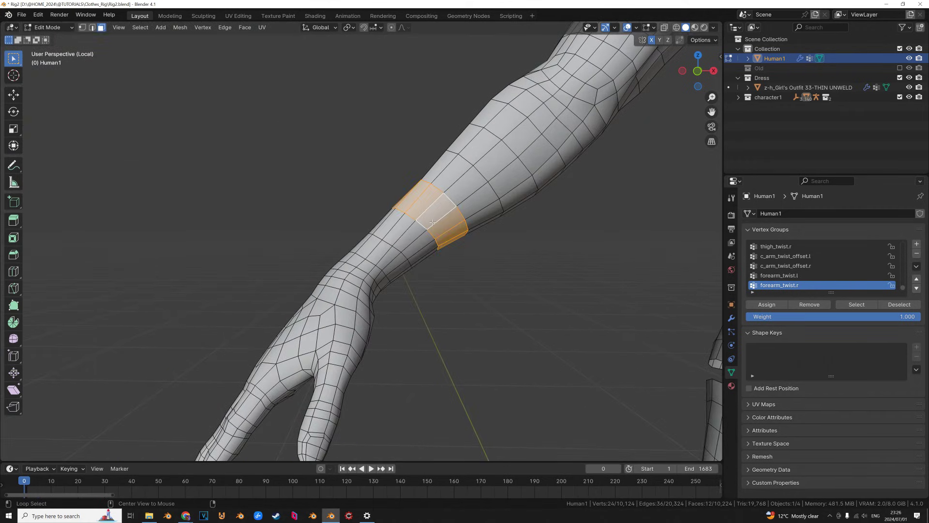
pyautogui.scroll(-6, 433, 222)
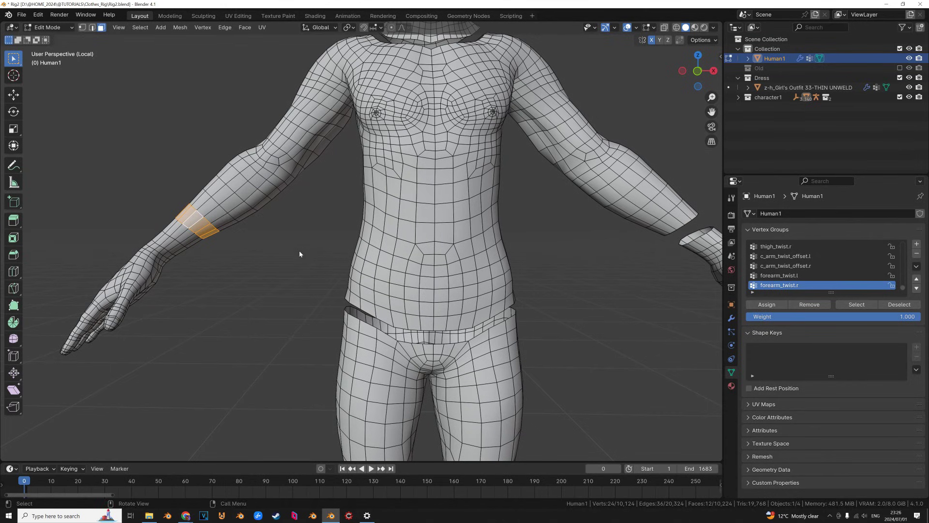
pyautogui.press('x')
pyautogui.click(302, 251)
# Select all geometry linked to the torso and arms piece and delete its faces.
pyautogui.click(460, 238)
pyautogui.hotkey('ctrl', 'l')
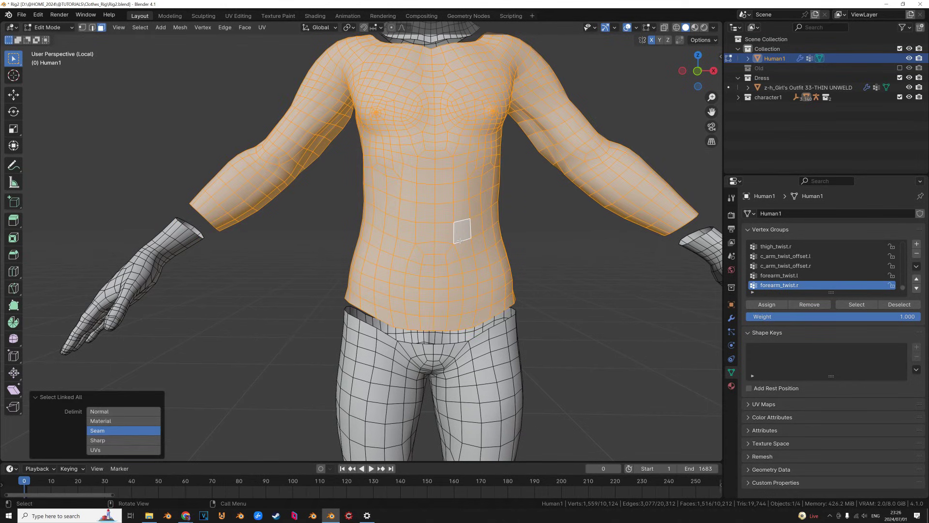
pyautogui.press('x')
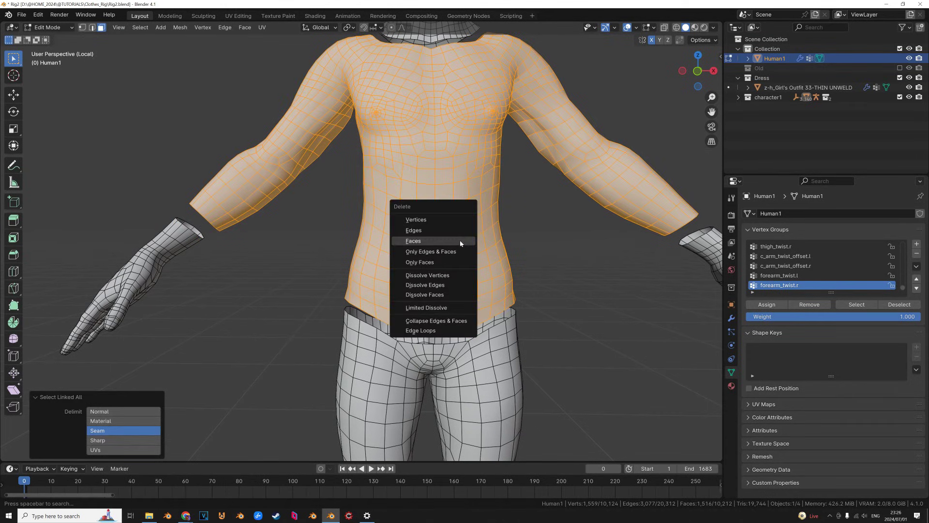
pyautogui.click(461, 242)
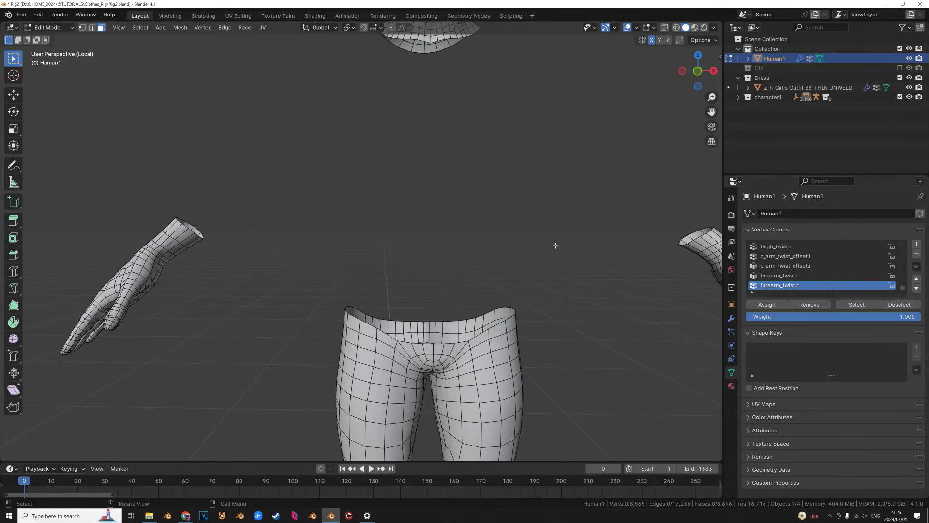
# Return the trimmed body to Object Mode, leave Local View and check the cut edges at the sleeves and collar.
pyautogui.press('Tab')
pyautogui.scroll(-1, 525, 252)
pyautogui.press('KP_Divide')
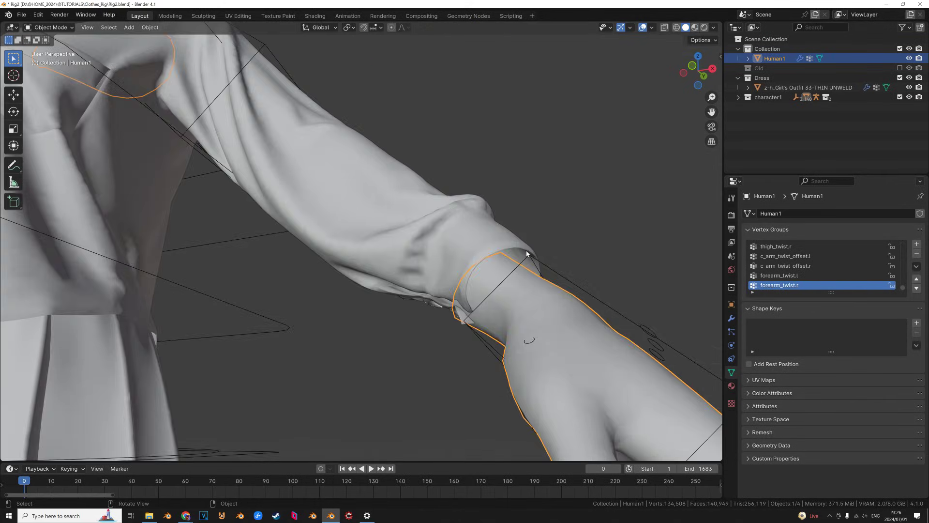
pyautogui.scroll(-6, 527, 254)
pyautogui.moveTo(495, 261); pyautogui.dragTo(575, 276, button='middle')
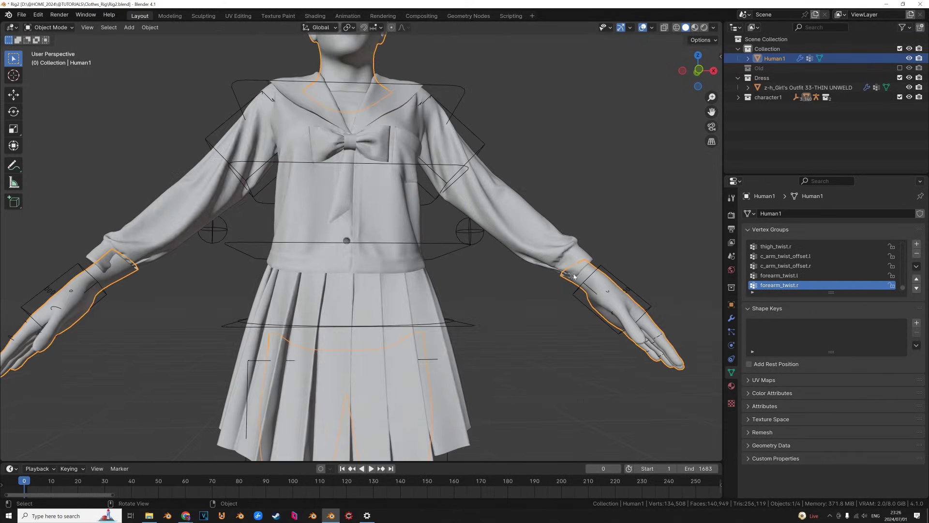
# Put the rig in Pose Mode and raise the left hand IK control by about 0.46 m in Z.
pyautogui.click(603, 270)
pyautogui.hotkey('ctrl', 'Tab')
pyautogui.click(604, 269)
pyautogui.press('g')
pyautogui.click(527, 107)
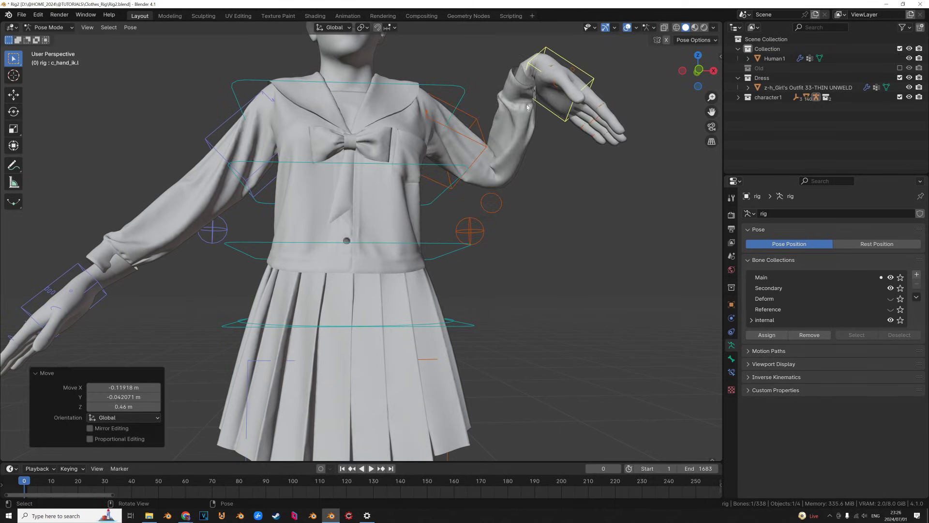
# Rotate the left hand IK control by about -84.8° in the view and try a second rotation.
pyautogui.scroll(-4, 528, 108)
pyautogui.moveTo(477, 208); pyautogui.dragTo(510, 214, button='middle')
pyautogui.press('r')
pyautogui.click(485, 128)
pyautogui.press('r')
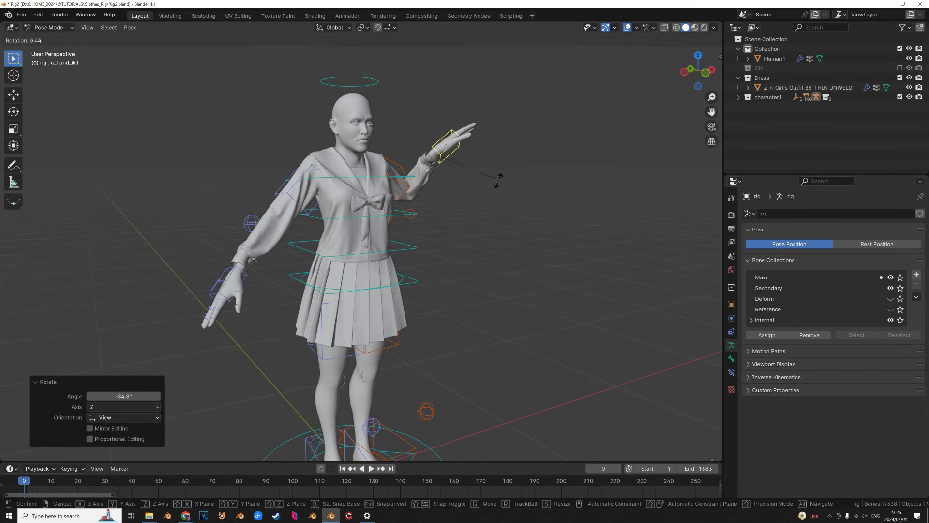
pyautogui.press('Escape')
# Try rotating the root control and the lowest spine control to test how the skirt and top deform.
pyautogui.scroll(5, 426, 222)
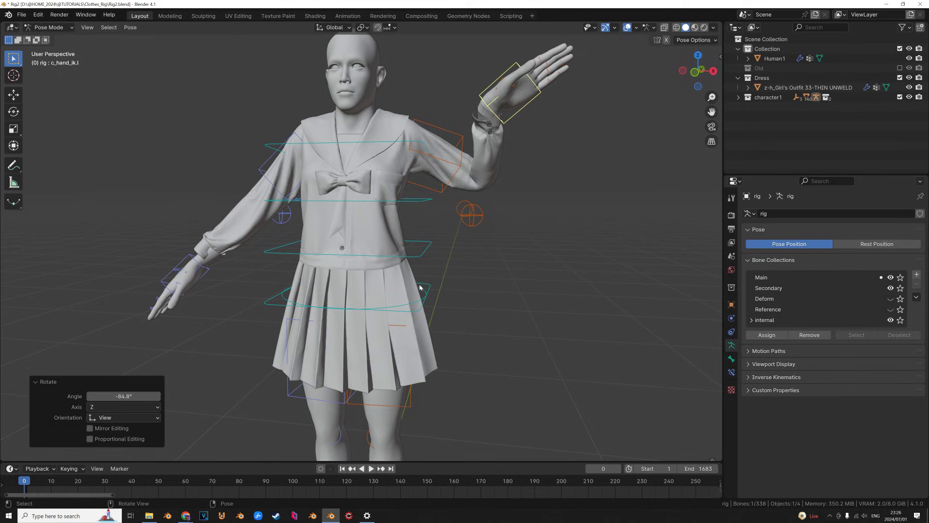
pyautogui.click(422, 289)
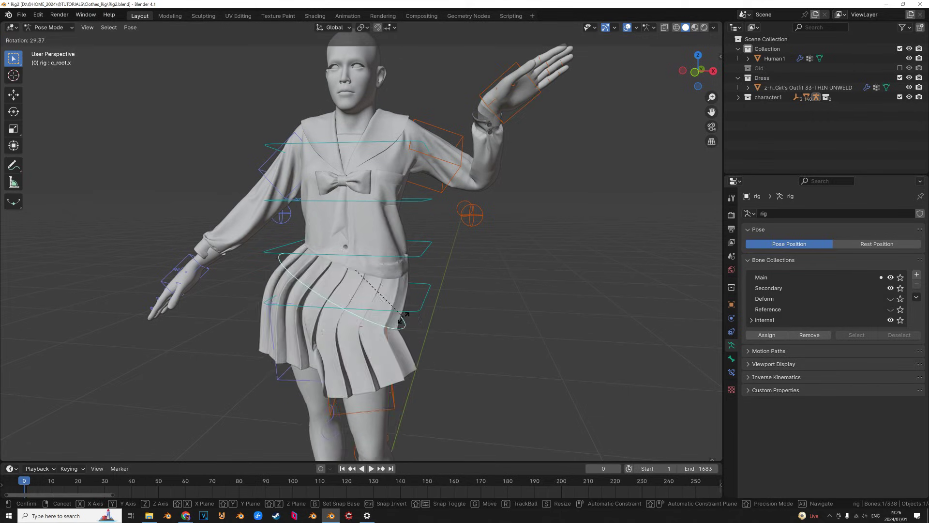
pyautogui.click(422, 246)
pyautogui.press('r')
pyautogui.press('Escape')
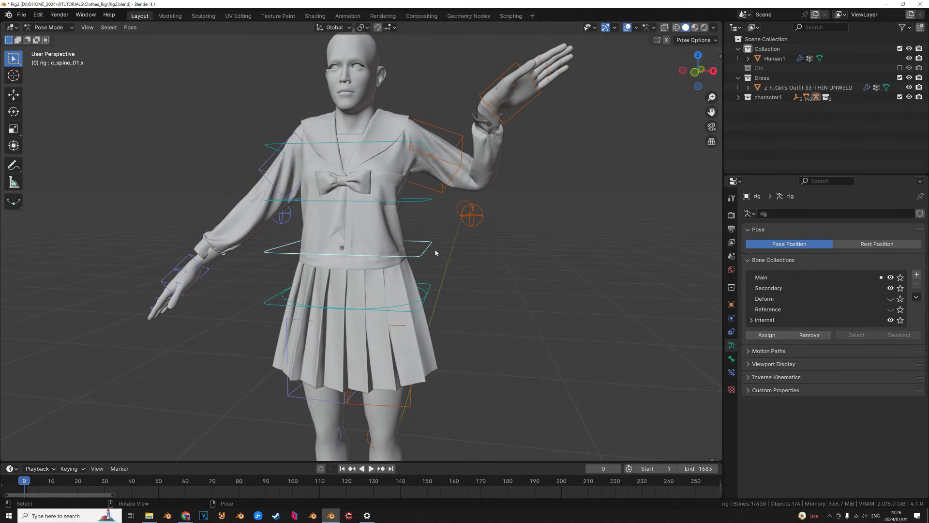
pyautogui.click(518, 114)
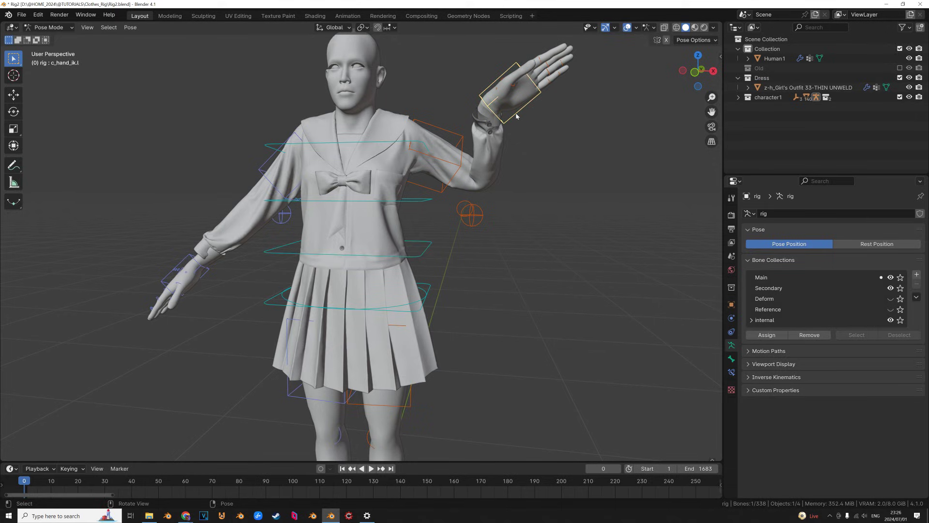
pyautogui.press('a')
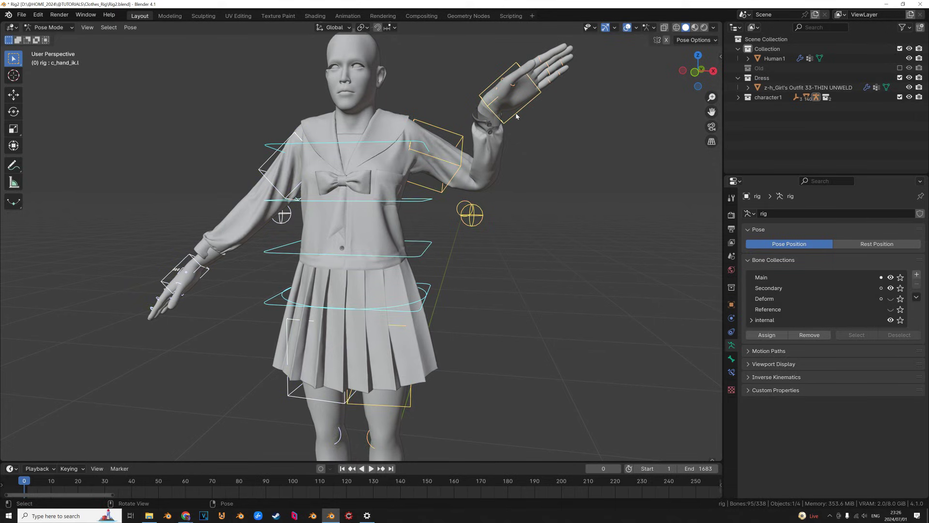
pyautogui.press('s')
pyautogui.press('Escape')
pyautogui.click(519, 115)
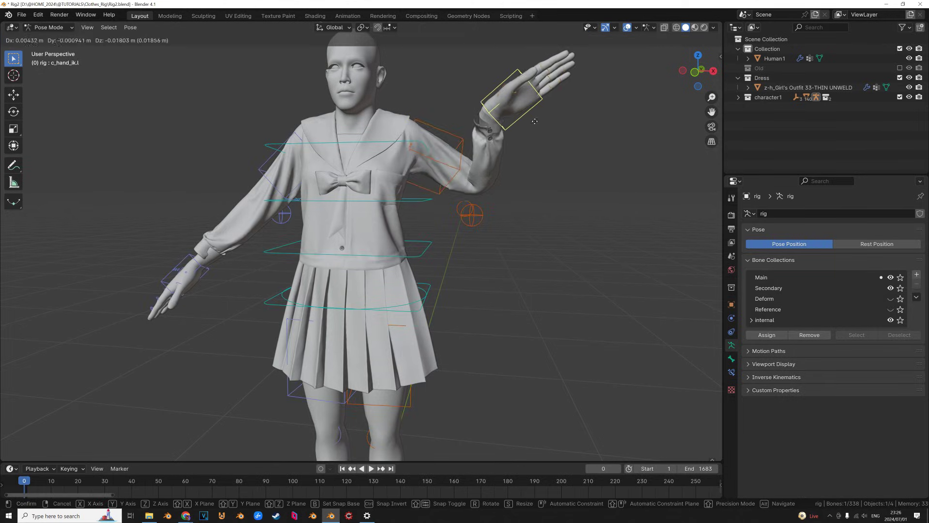
pyautogui.press('g')
pyautogui.click(530, 124)
# Select all rig controls and clear their pose transforms to bring the left arm back to its rest pose.
pyautogui.press('a')
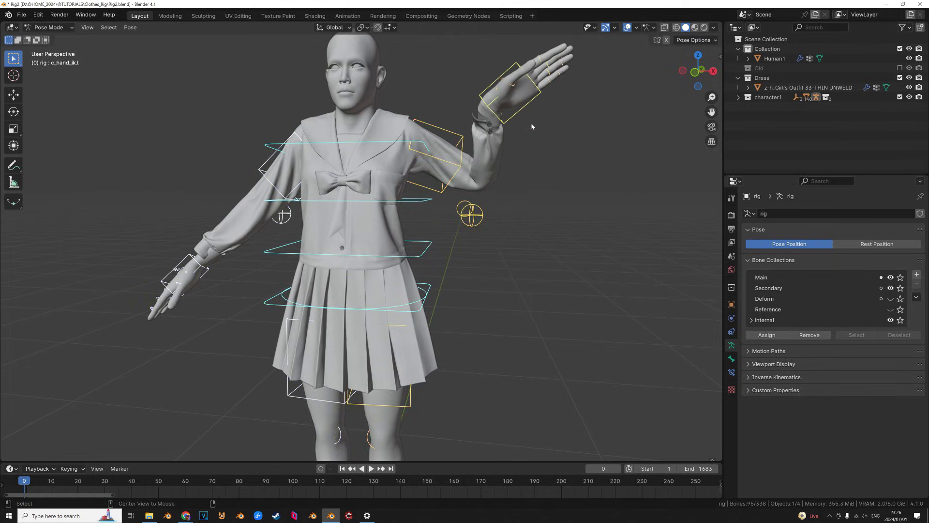
pyautogui.hotkey('alt', 'g')
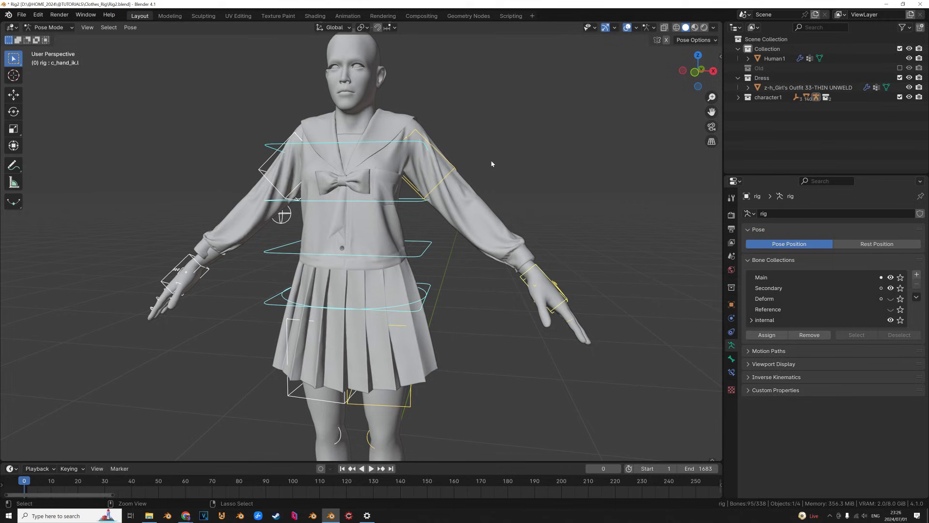
pyautogui.hotkey('alt', 'z')
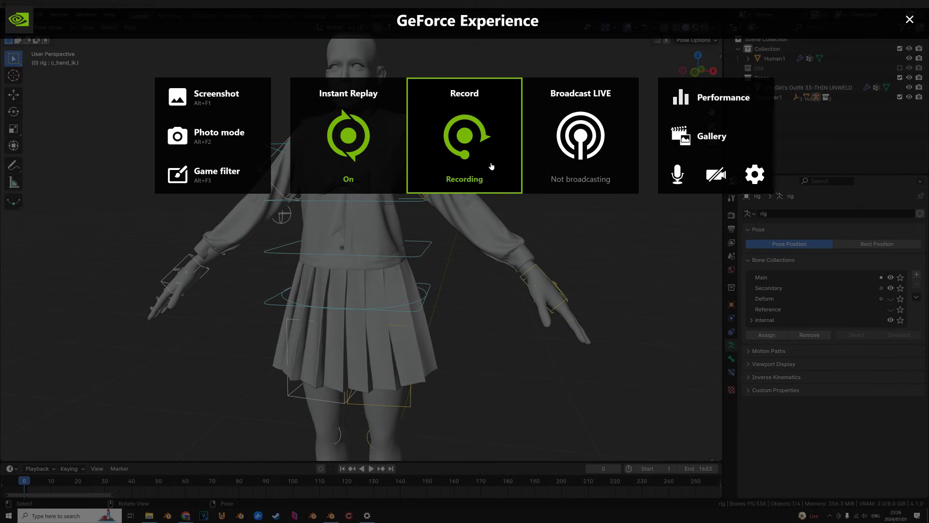